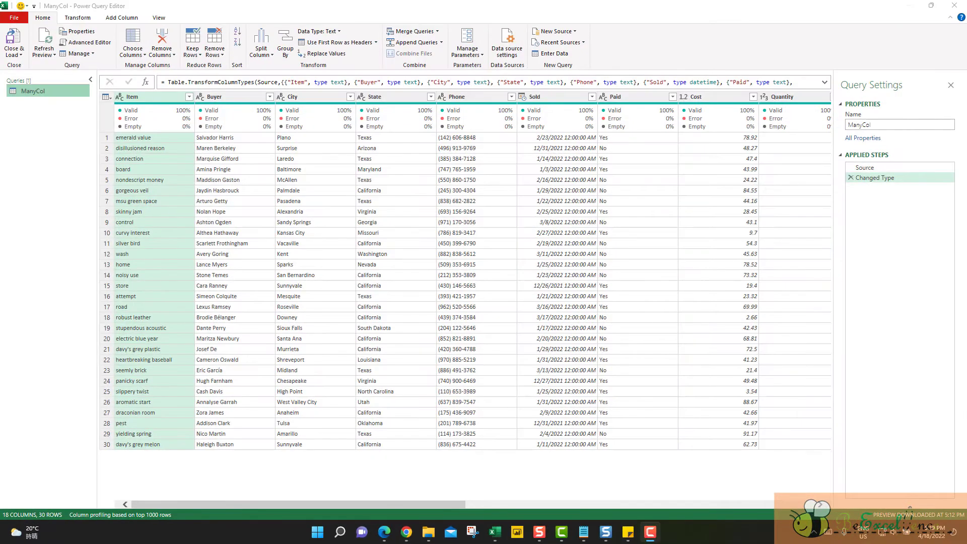
# Step: Remove the Buyer column from the ManyCol query and look at the formula of that step
pyautogui.click(238, 97)
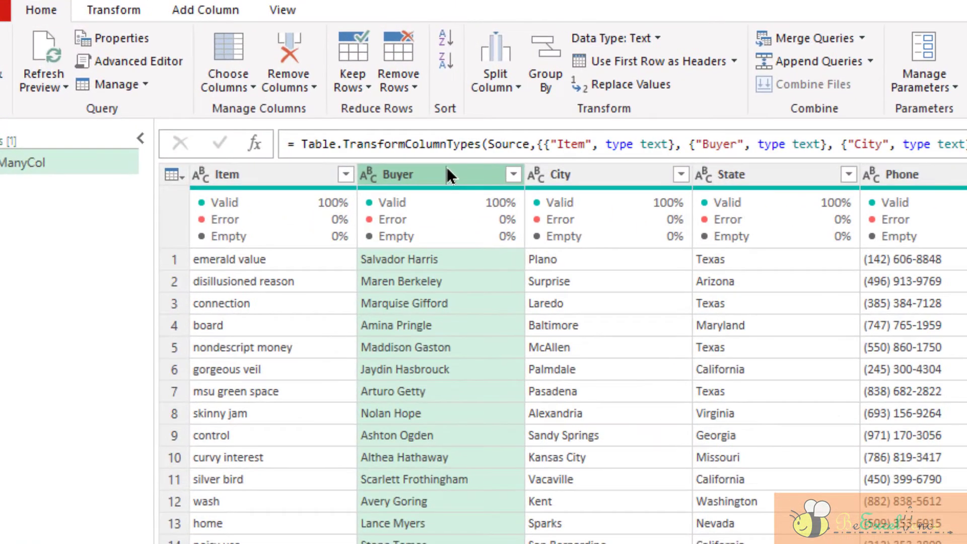
pyautogui.rightClick(245, 98)
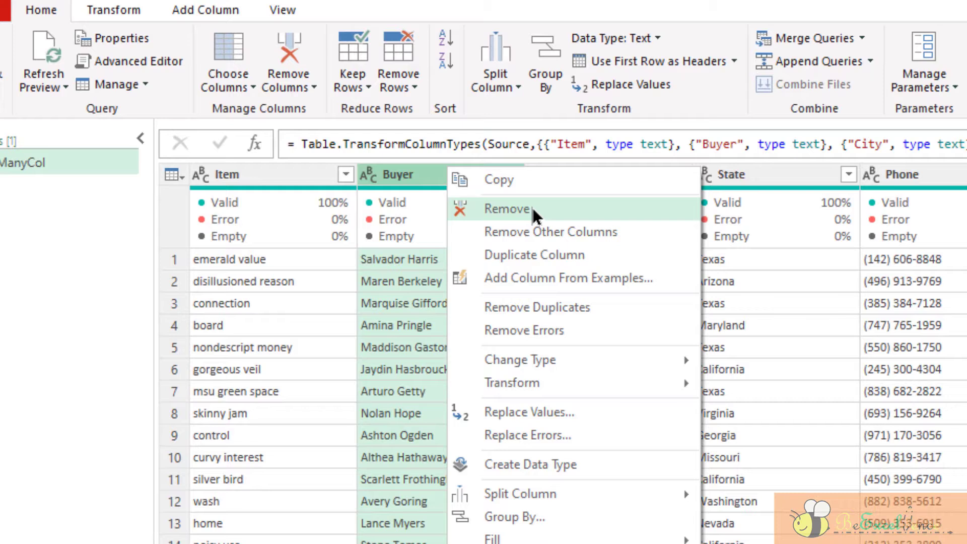
pyautogui.click(46, 16)
pyautogui.click(302, 84)
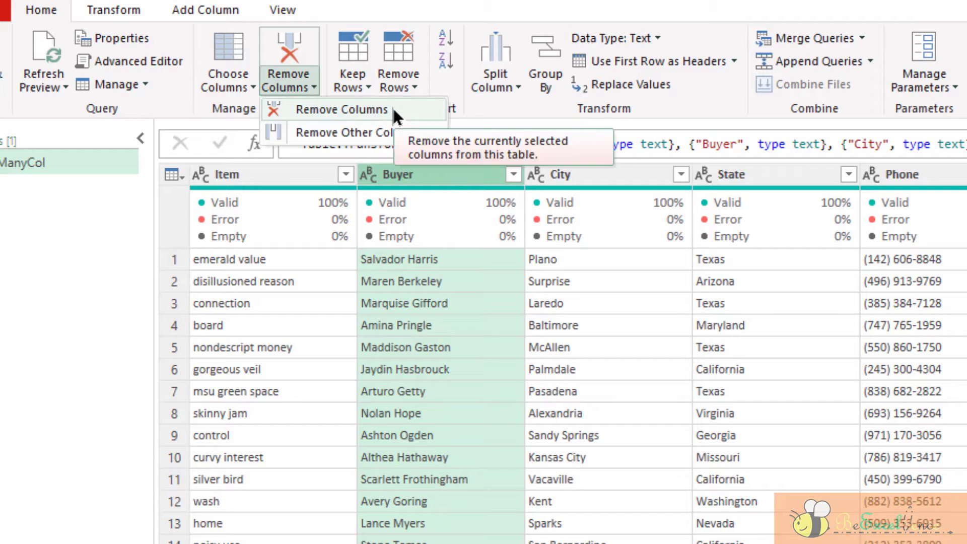
pyautogui.click(413, 173)
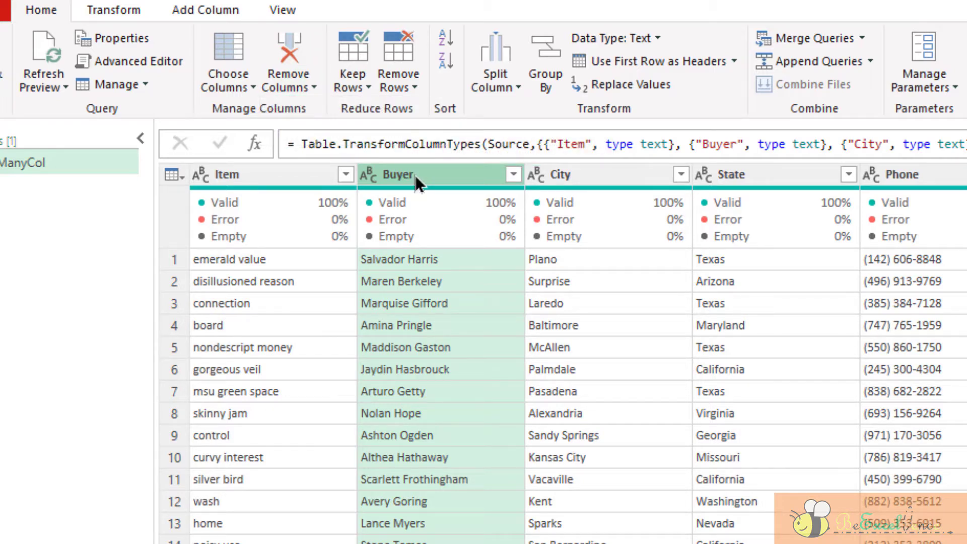
pyautogui.press('Delete')
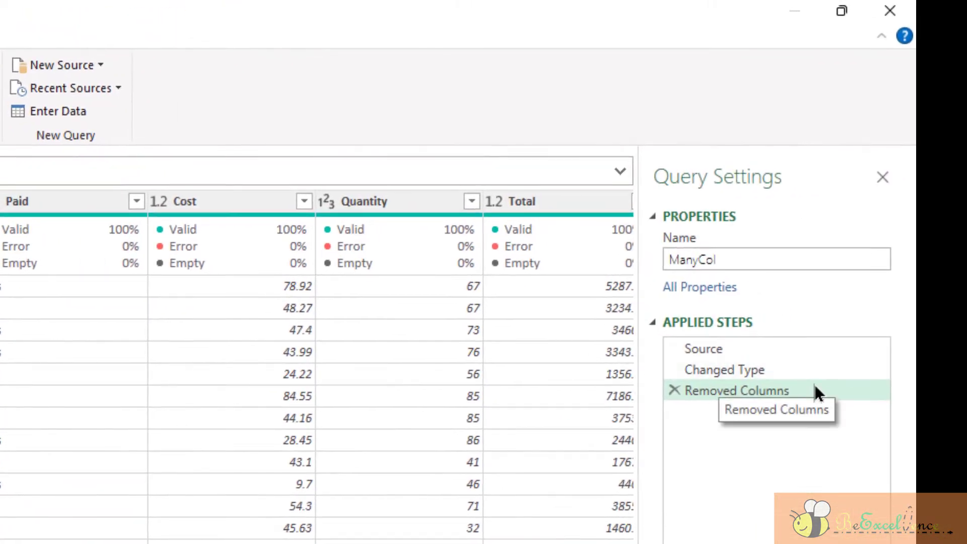
pyautogui.click(816, 387)
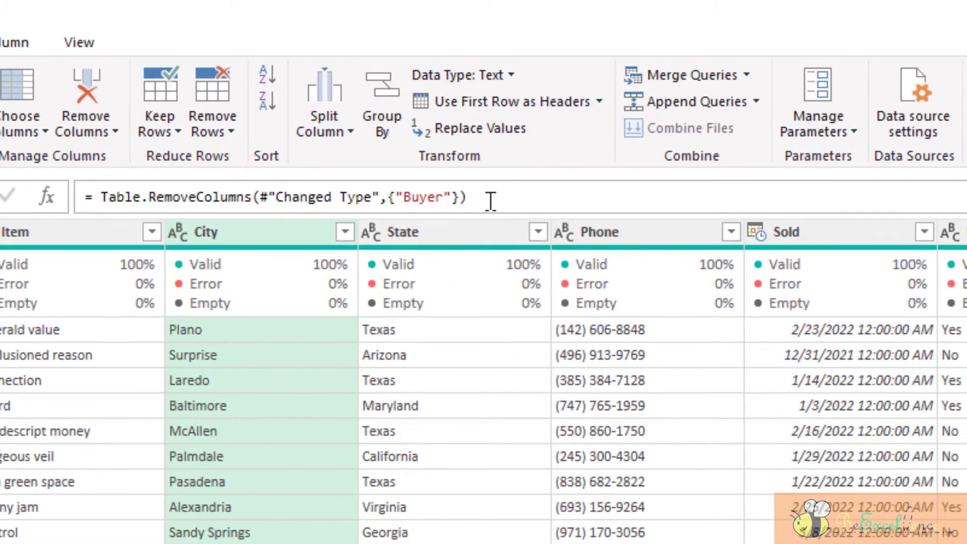
pyautogui.click(491, 202)
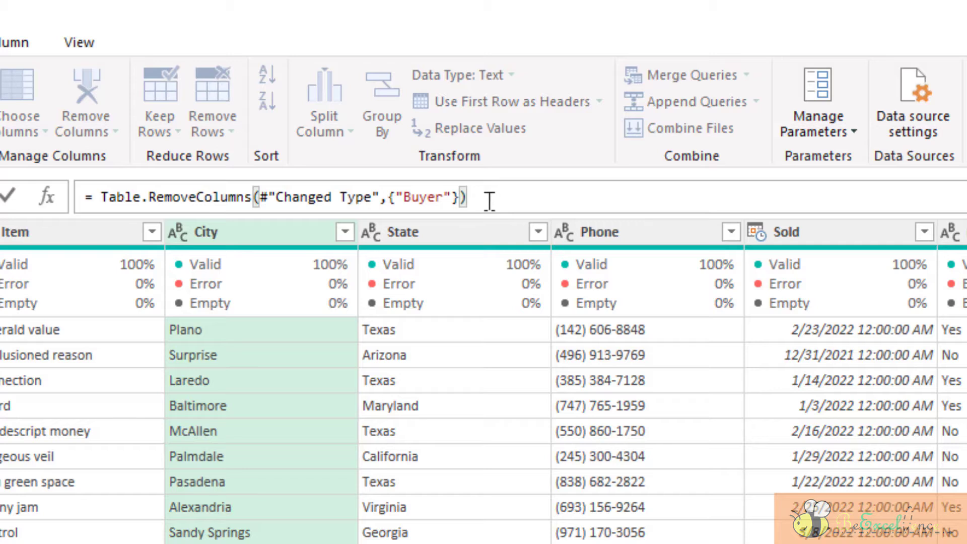
pyautogui.click(471, 226)
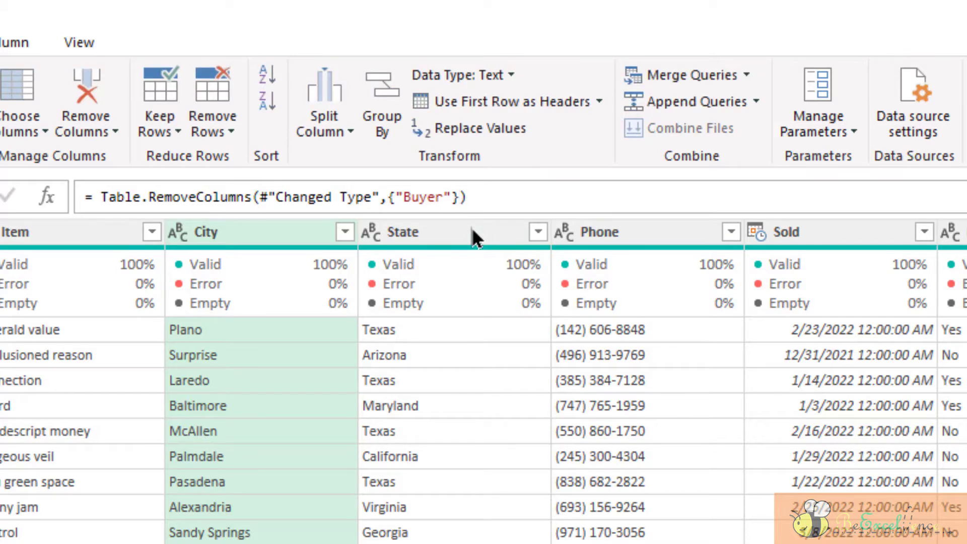
# Step: Remove the State, Sold and Cost columns together from the table
pyautogui.click(482, 222)
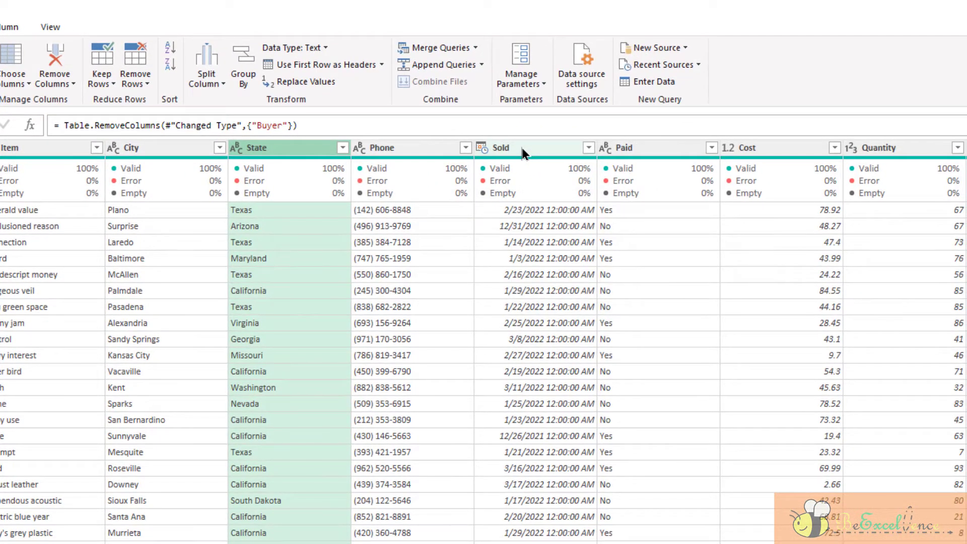
pyautogui.press('ctrl')
pyautogui.keyDown('ctrl'); pyautogui.click(523, 150); pyautogui.keyUp('ctrl')
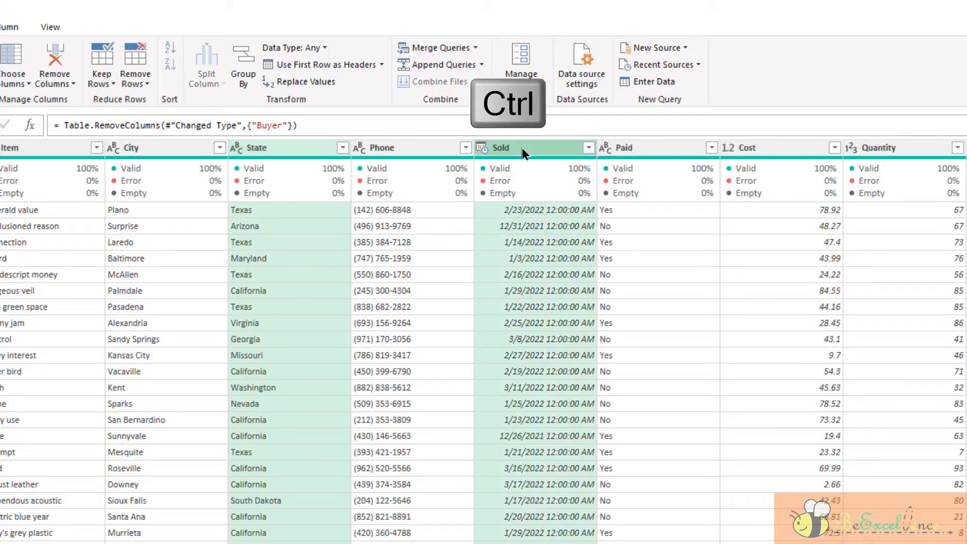
pyautogui.keyDown('ctrl'); pyautogui.click(811, 154); pyautogui.keyUp('ctrl')
pyautogui.moveTo(800, 176)
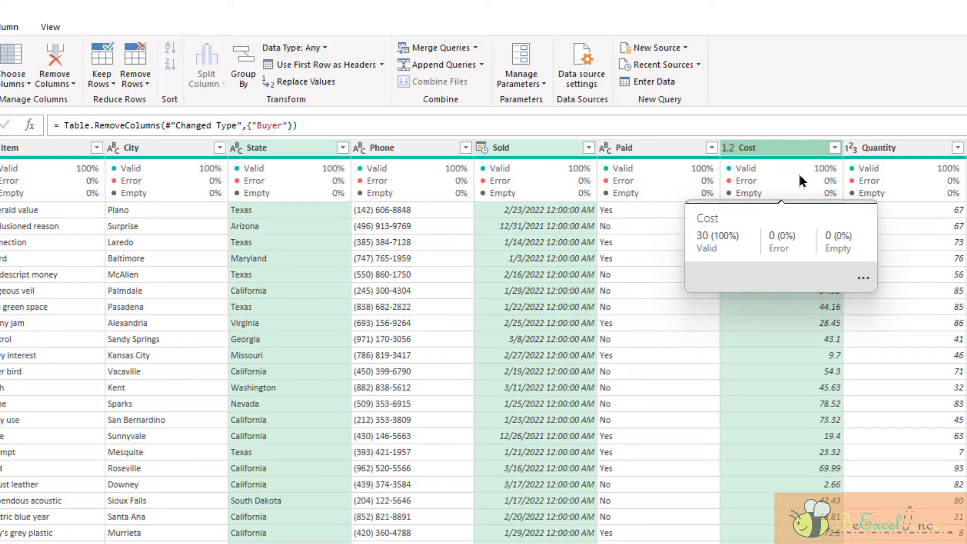
pyautogui.press('Delete')
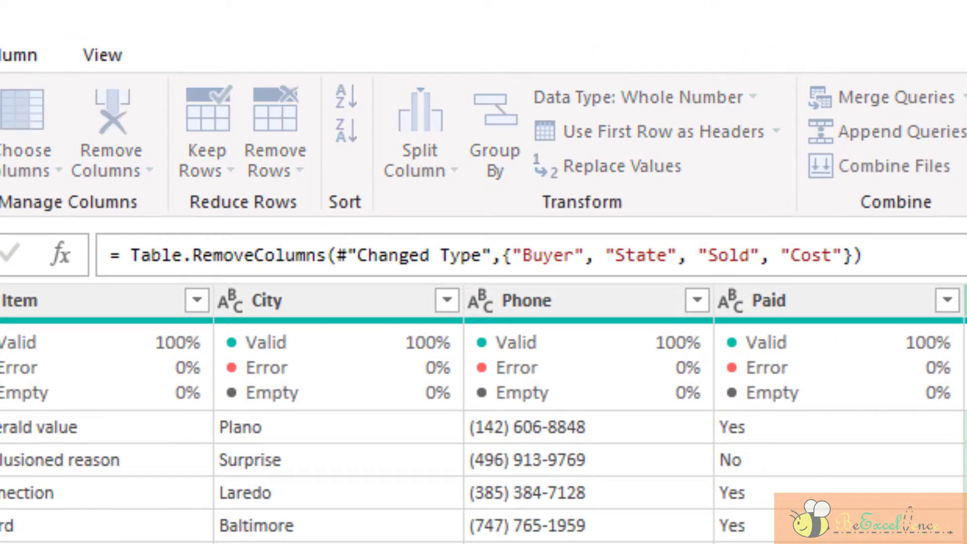
# Step: Add "Phone" to the column list in the Table.RemoveColumns formula, commit it, and delete the Removed Columns applied step
pyautogui.click(864, 255)
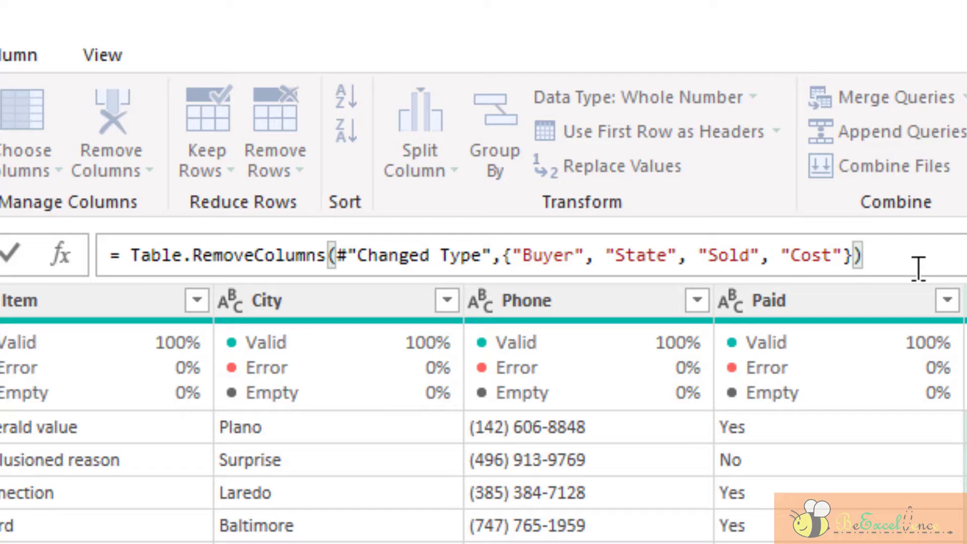
pyautogui.press('Left')
pyautogui.press('Left')
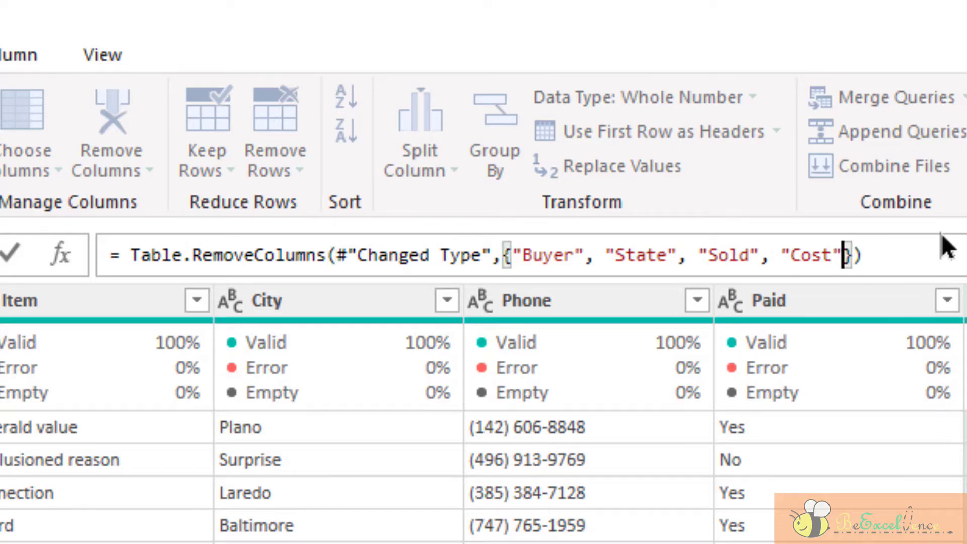
pyautogui.write(', ')
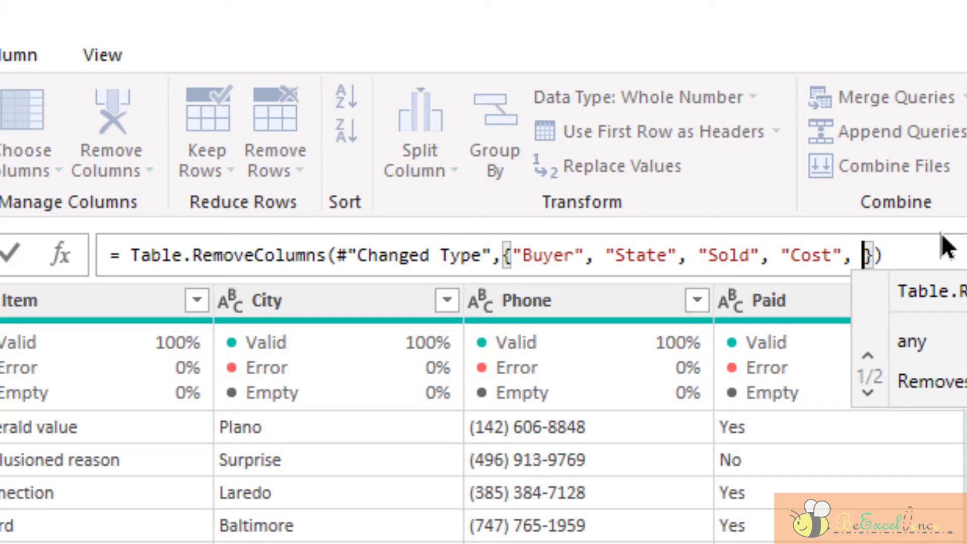
pyautogui.write('"')
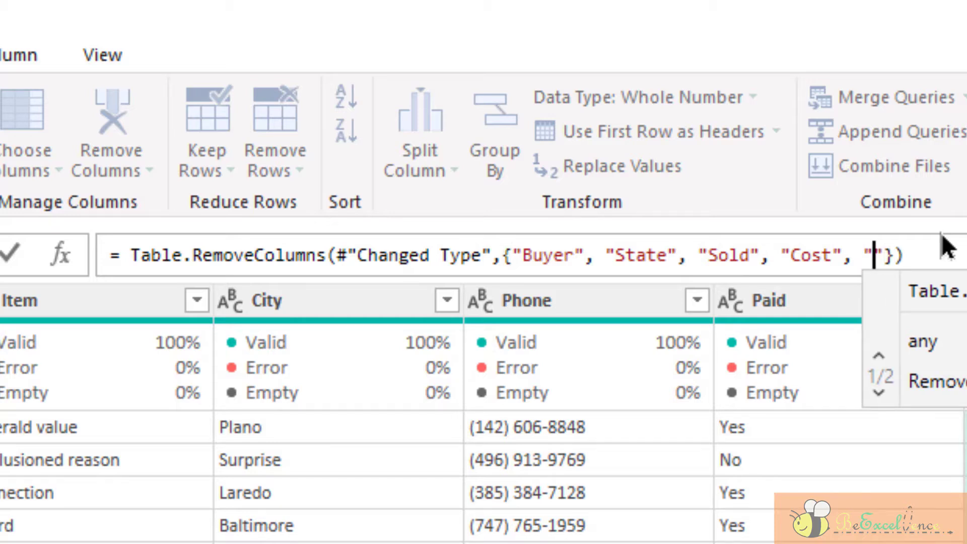
pyautogui.write('Phone')
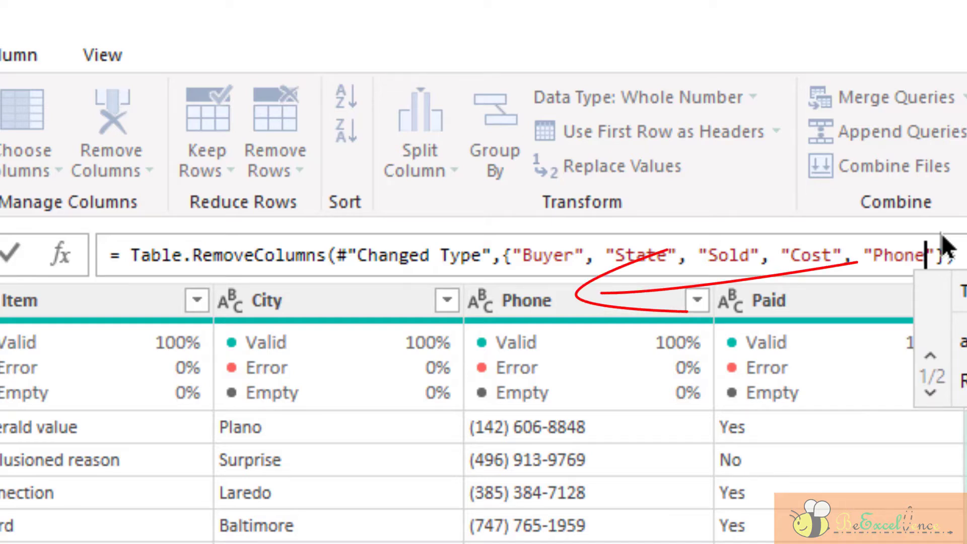
pyautogui.press('Return')
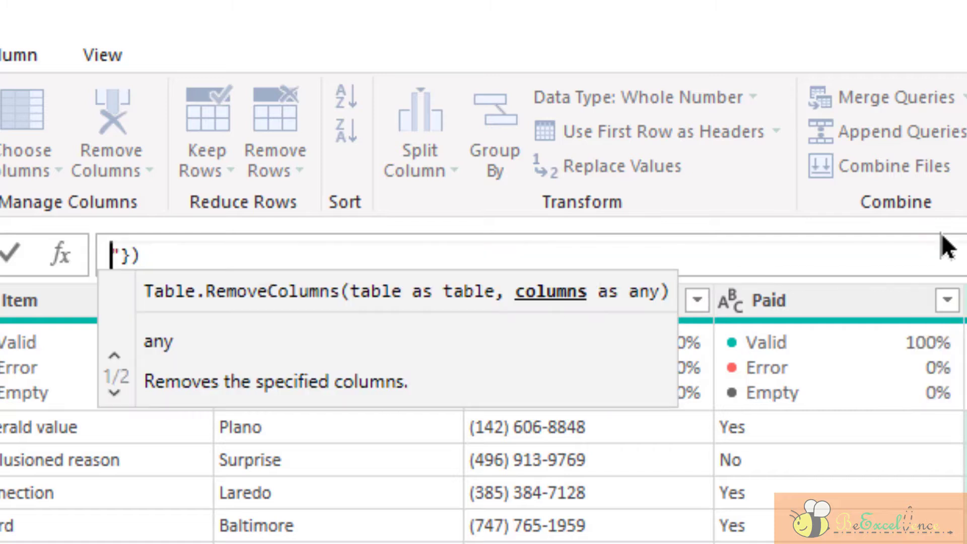
pyautogui.press('BackSpace')
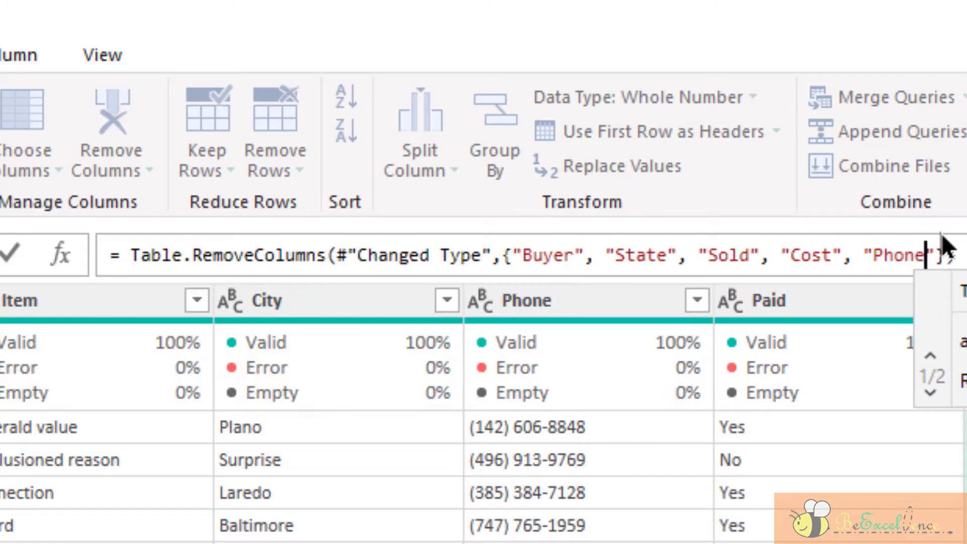
pyautogui.click(11, 265)
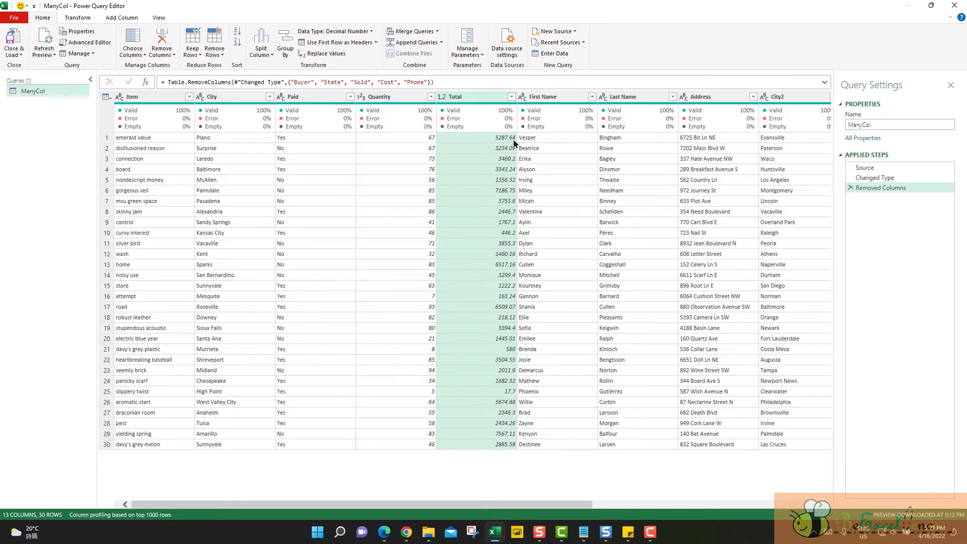
pyautogui.click(851, 188)
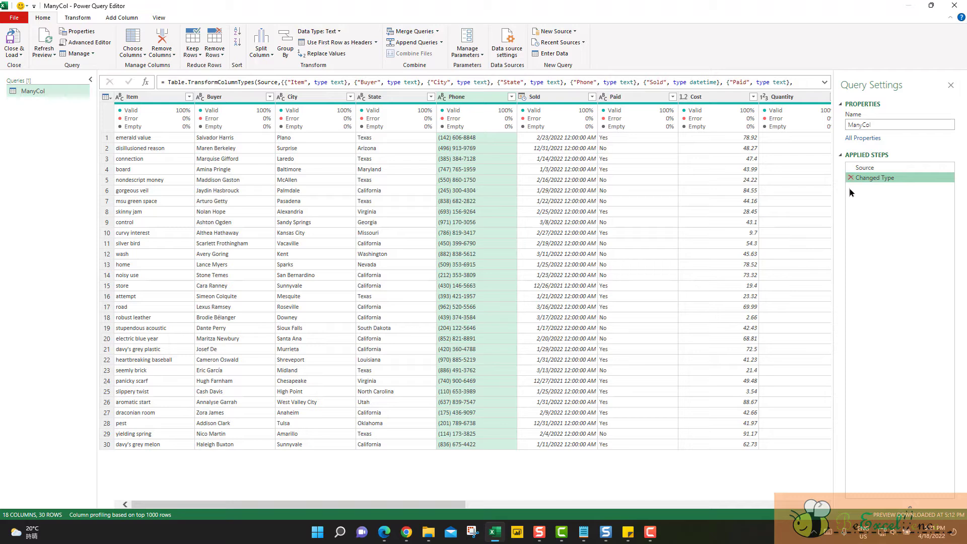
# Step: Keep only the Item, Quantity, Total, First Name and Last Name columns by removing all other columns, and check the column list in the formula
pyautogui.click(152, 100)
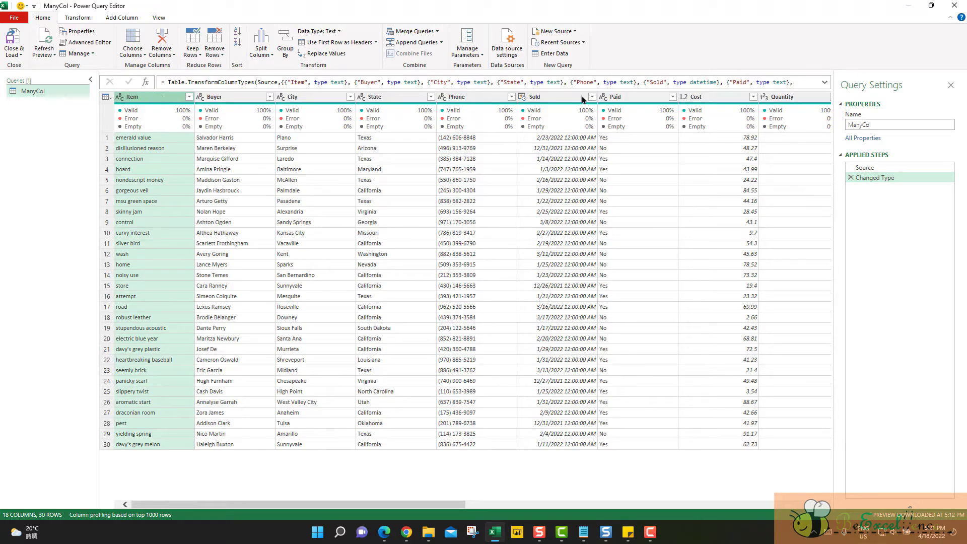
pyautogui.keyDown('ctrl'); pyautogui.click(785, 100); pyautogui.keyUp('ctrl')
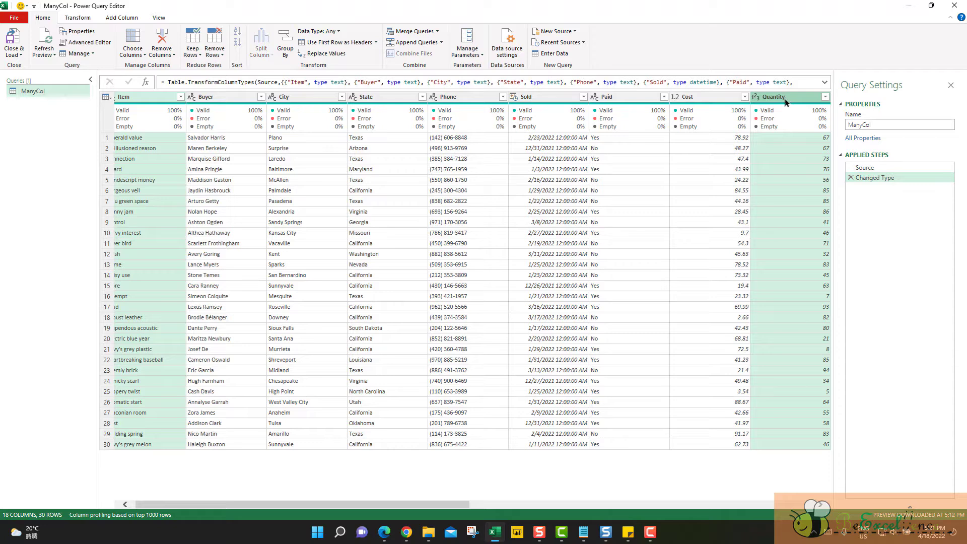
pyautogui.click(820, 505)
pyautogui.click(821, 505)
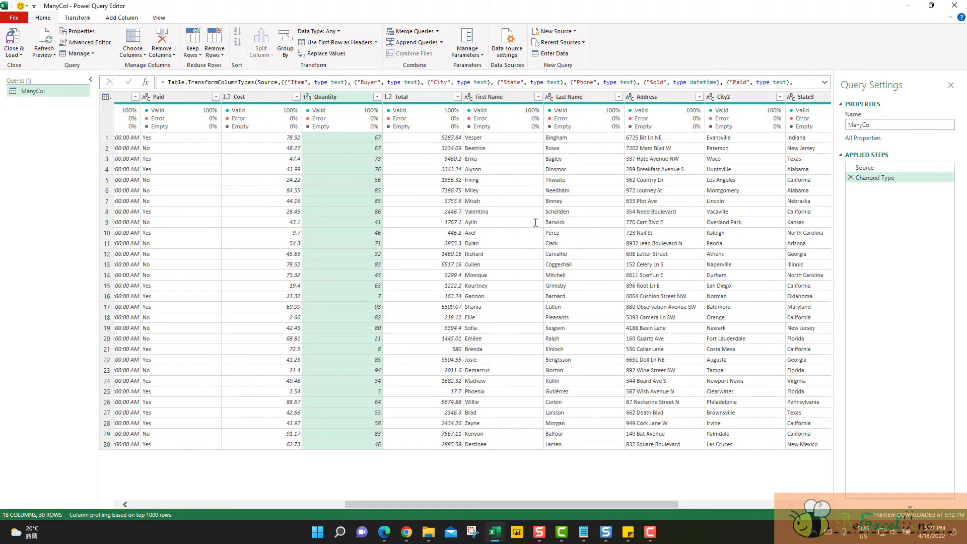
pyautogui.keyDown('ctrl'); pyautogui.click(412, 99); pyautogui.keyUp('ctrl')
pyautogui.keyDown('ctrl'); pyautogui.click(496, 101); pyautogui.keyUp('ctrl')
pyautogui.keyDown('ctrl'); pyautogui.click(571, 101); pyautogui.keyUp('ctrl')
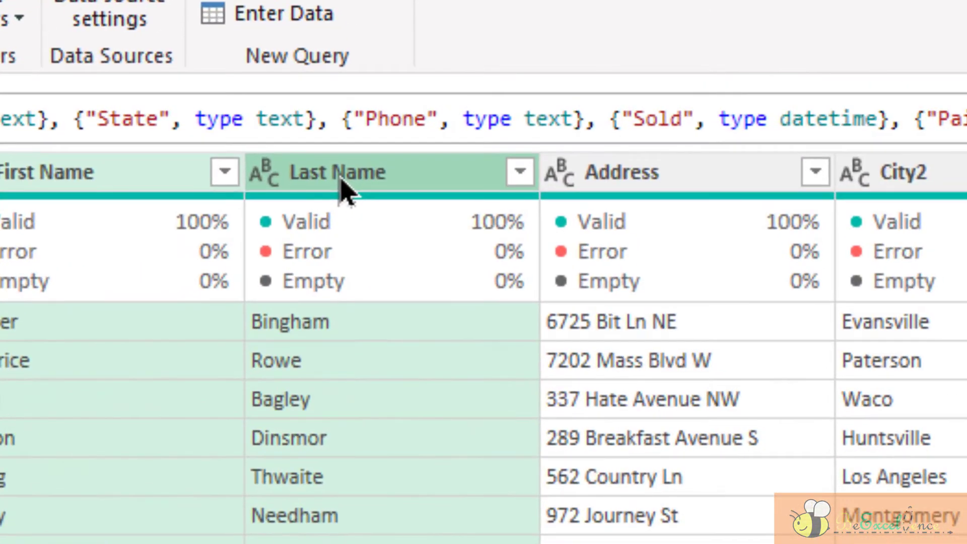
pyautogui.rightClick(571, 101)
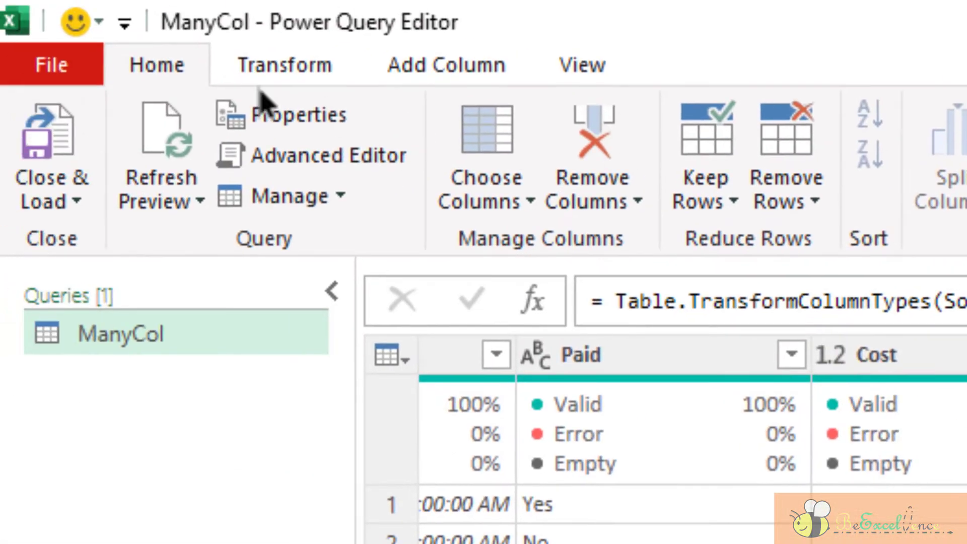
pyautogui.click(623, 206)
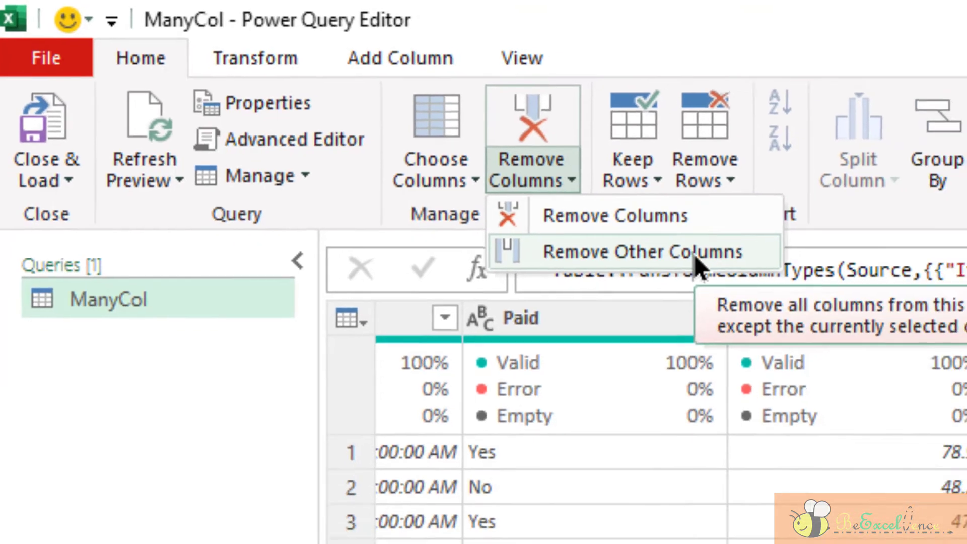
pyautogui.click(776, 287)
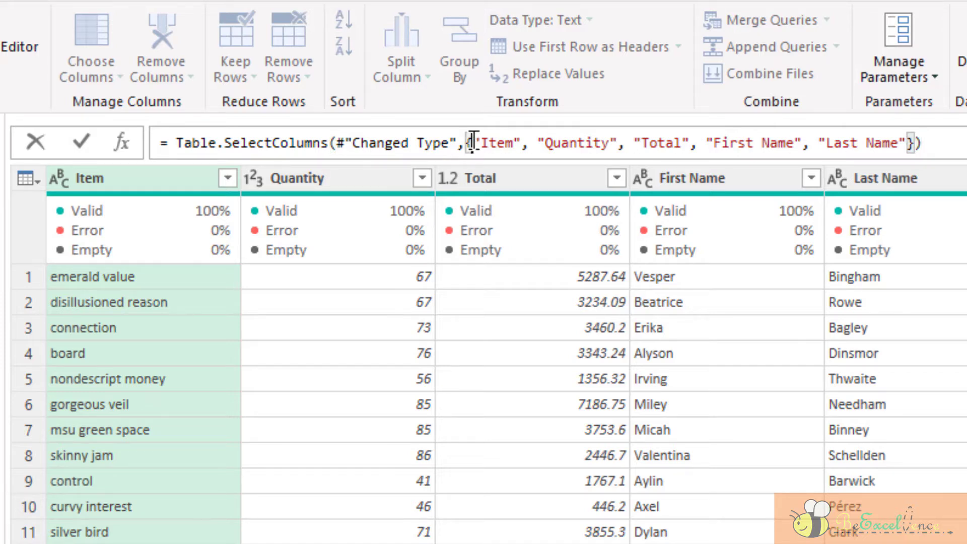
pyautogui.moveTo(473, 144); pyautogui.dragTo(915, 144)
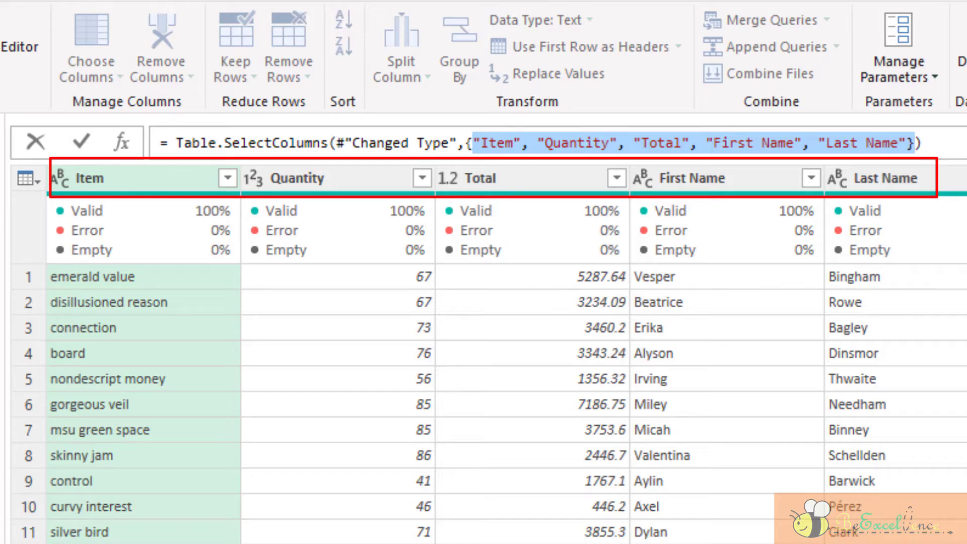
pyautogui.press('Escape')
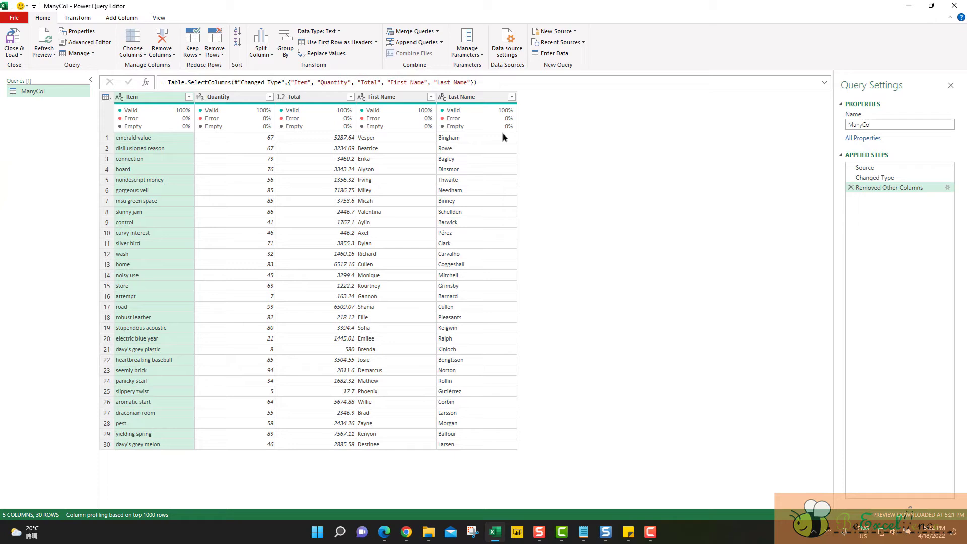
# Step: Reorder the columns as Item, First Name, Last Name, Quantity, Total
pyautogui.click(222, 97)
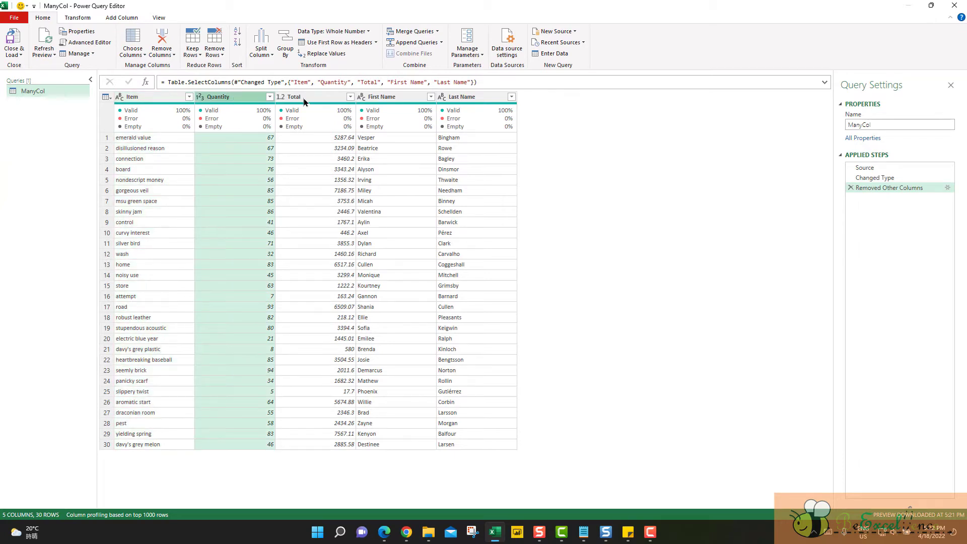
pyautogui.click(305, 99)
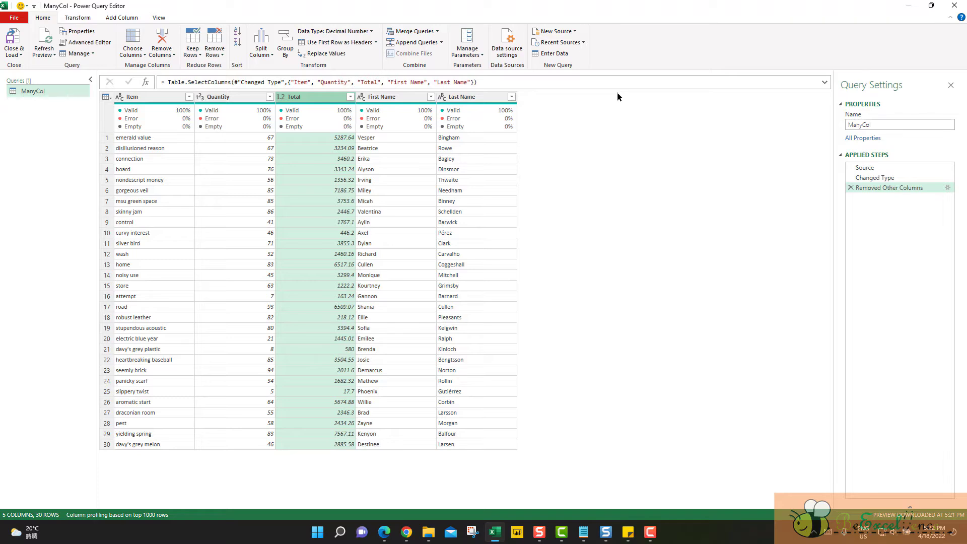
pyautogui.click(232, 101)
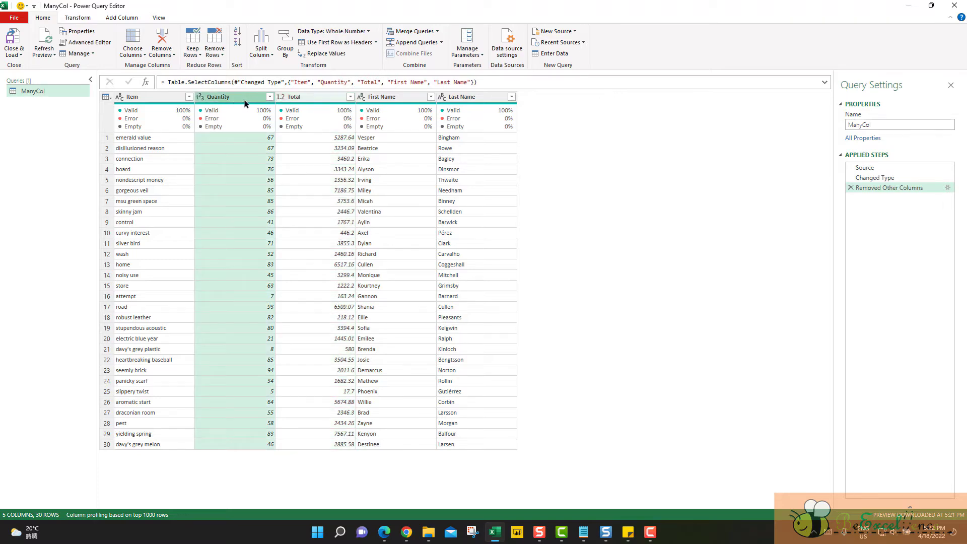
pyautogui.keyDown('ctrl'); pyautogui.click(305, 101); pyautogui.keyUp('ctrl')
pyautogui.rightClick(305, 100)
pyautogui.click(299, 101)
pyautogui.moveTo(298, 101); pyautogui.dragTo(557, 107)
pyautogui.moveTo(232, 96); pyautogui.dragTo(463, 103)
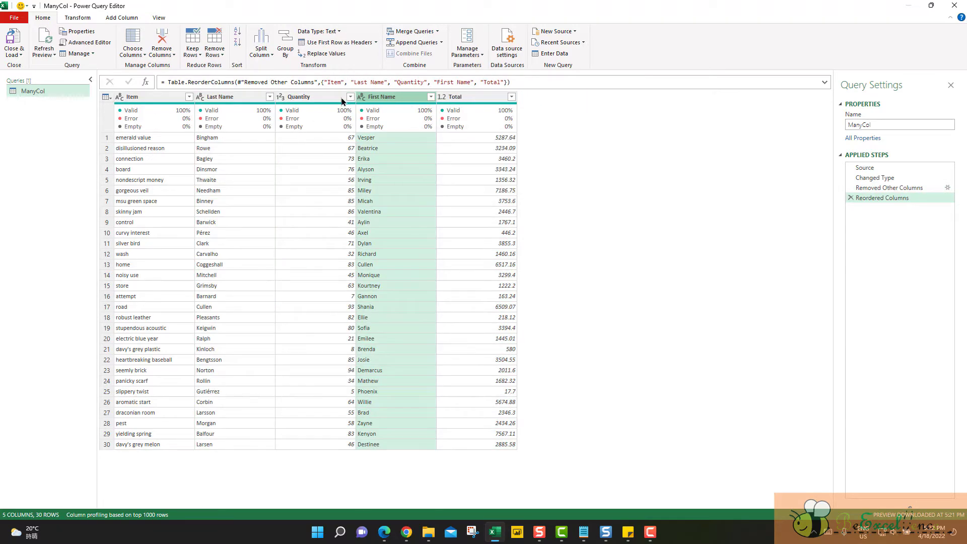
pyautogui.moveTo(342, 101); pyautogui.dragTo(252, 101)
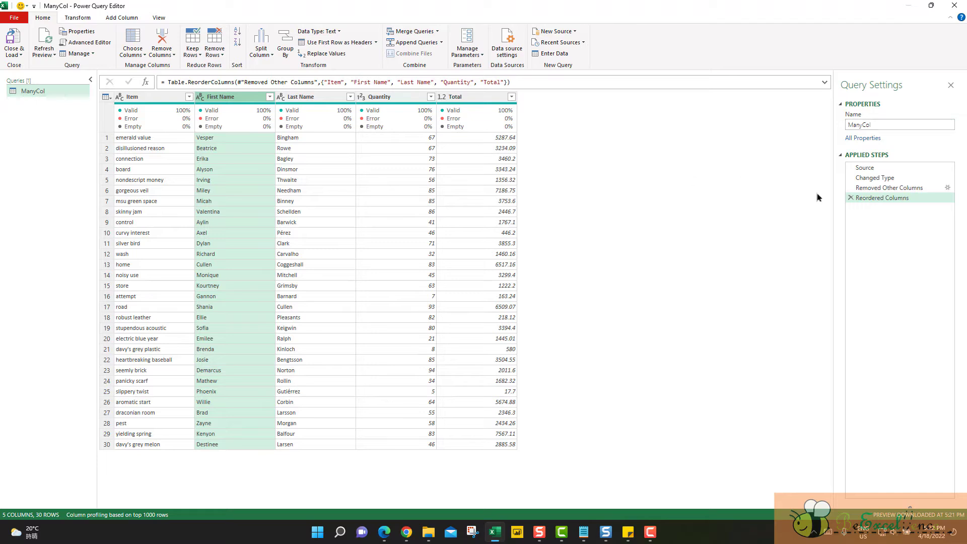
# Step: Delete the Reordered Columns and Removed Other Columns applied steps from the ManyCol query
pyautogui.click(851, 199)
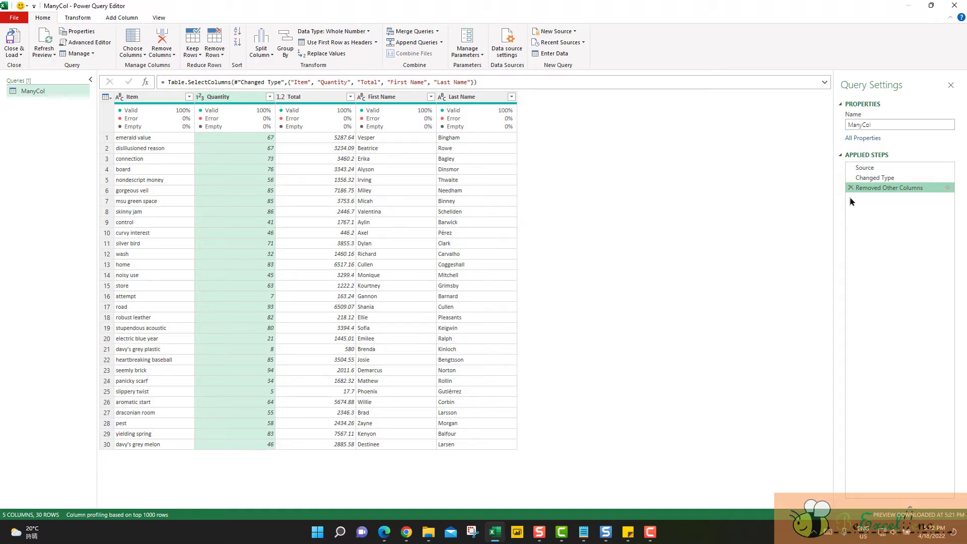
pyautogui.click(851, 187)
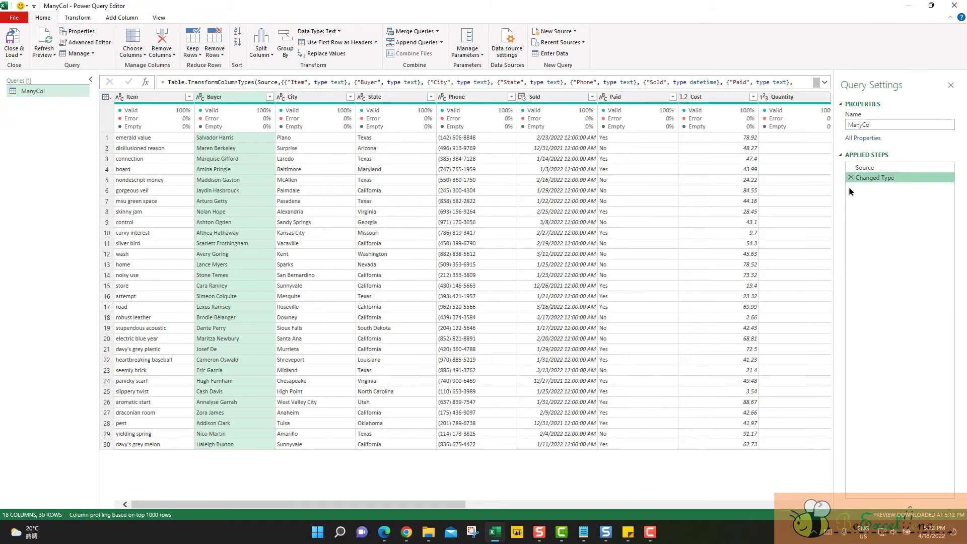
# Step: Select Item, First Name, Last Name, Quantity and Total in that order and remove all other columns
pyautogui.click(134, 98)
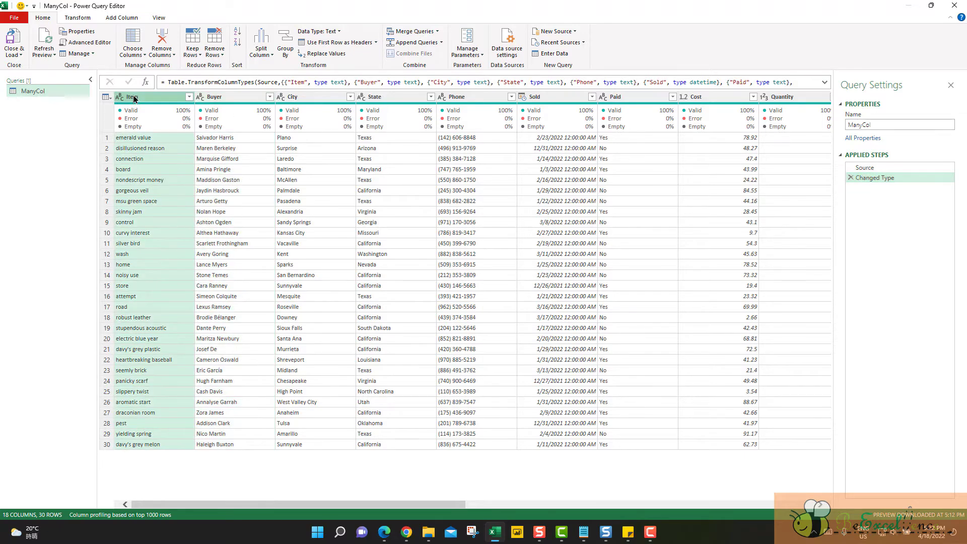
pyautogui.moveTo(455, 510); pyautogui.dragTo(588, 511)
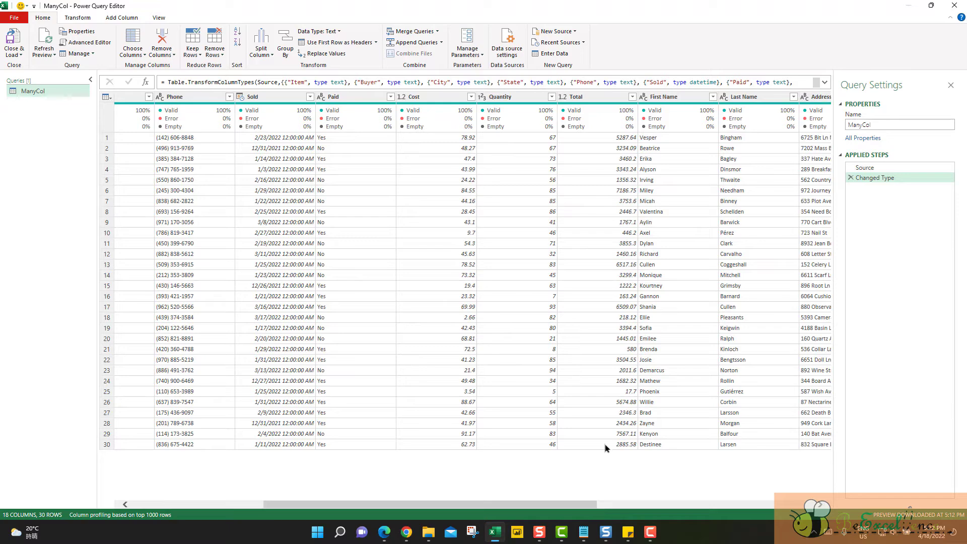
pyautogui.click(689, 100)
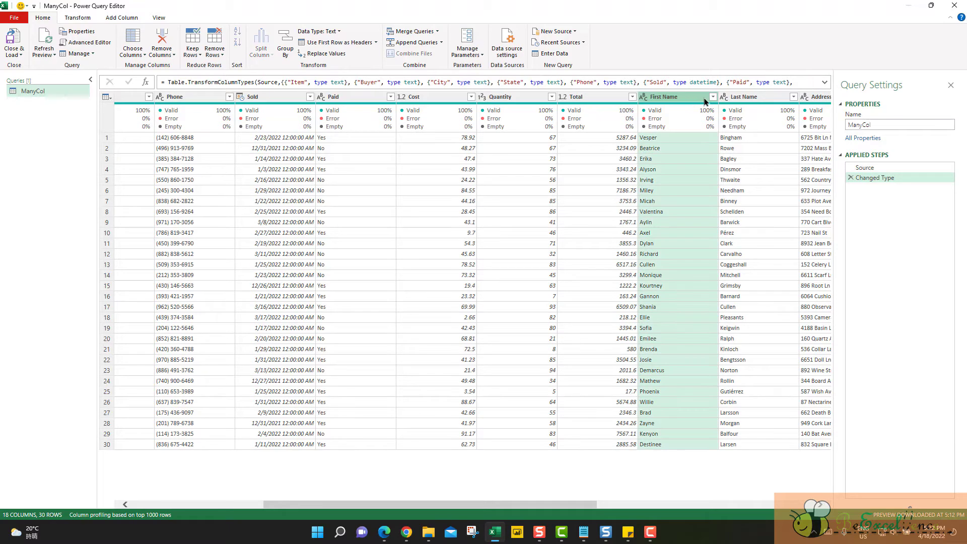
pyautogui.keyDown('ctrl'); pyautogui.click(763, 100); pyautogui.keyUp('ctrl')
pyautogui.keyDown('ctrl'); pyautogui.click(501, 98); pyautogui.keyUp('ctrl')
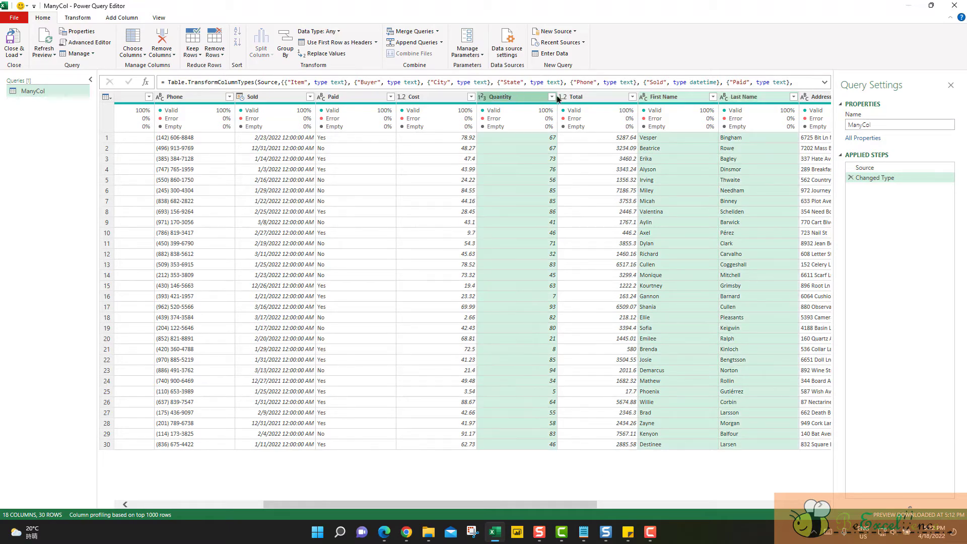
pyautogui.keyDown('ctrl'); pyautogui.click(591, 99); pyautogui.keyUp('ctrl')
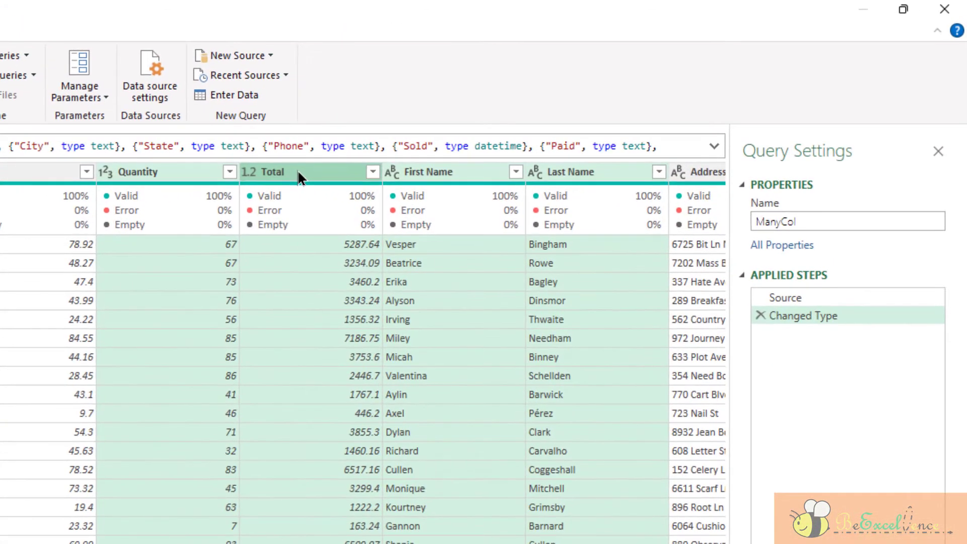
pyautogui.rightClick(298, 173)
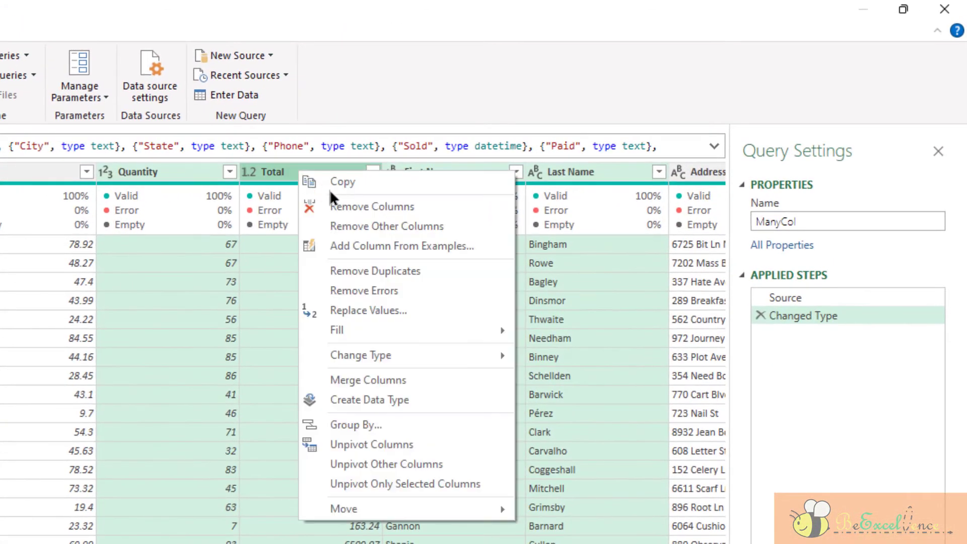
pyautogui.click(385, 227)
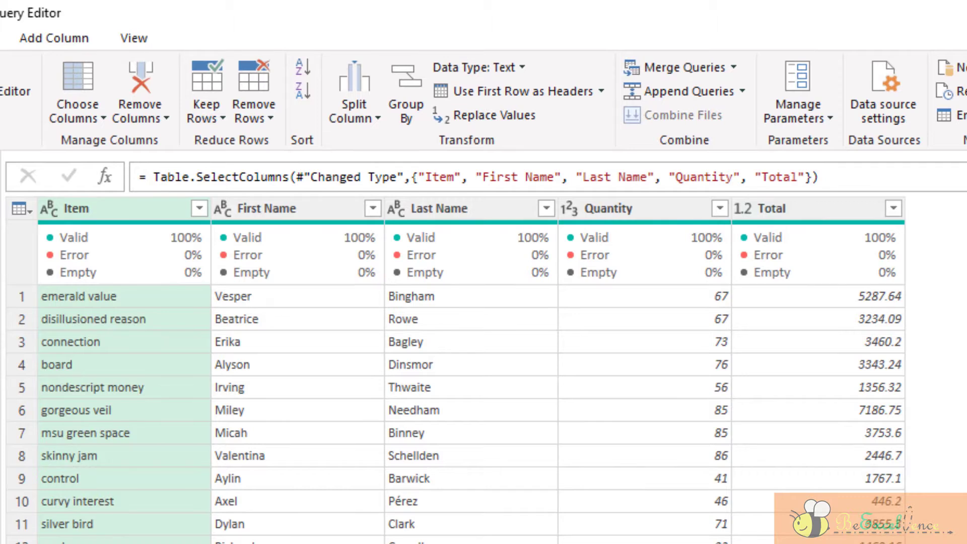
# Step: Go through the kept columns from First Name to Total to check their order, and delete the Removed Other Columns applied step
pyautogui.click(260, 208)
pyautogui.click(454, 209)
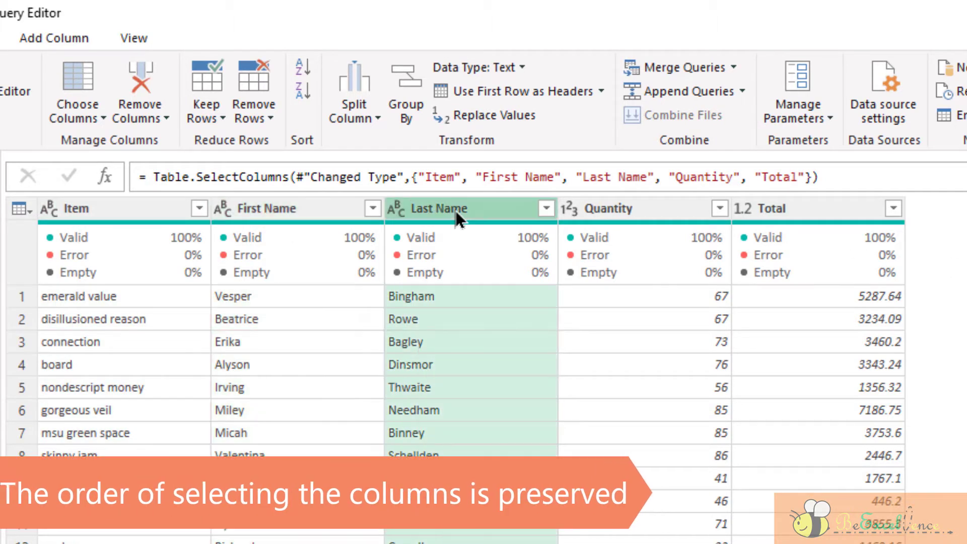
pyautogui.click(635, 216)
pyautogui.click(791, 217)
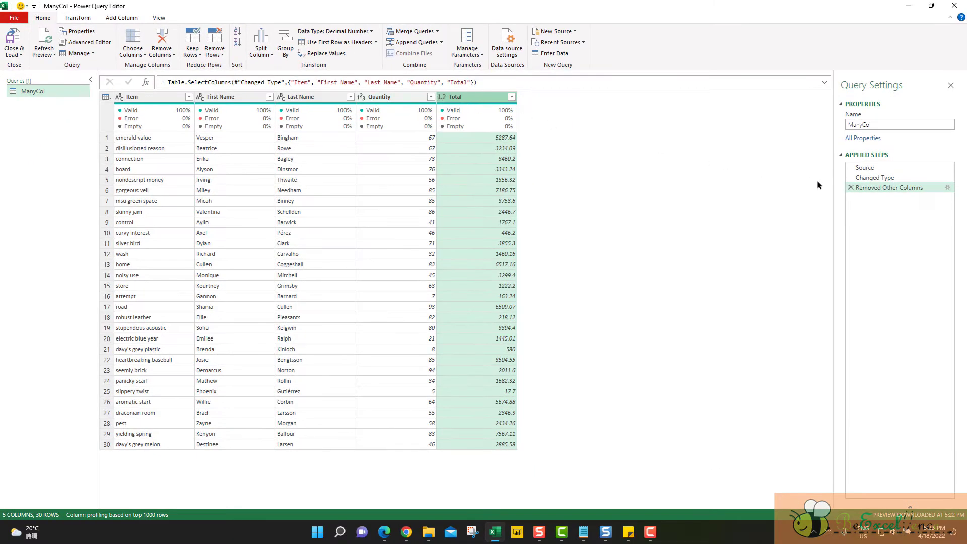
pyautogui.click(850, 188)
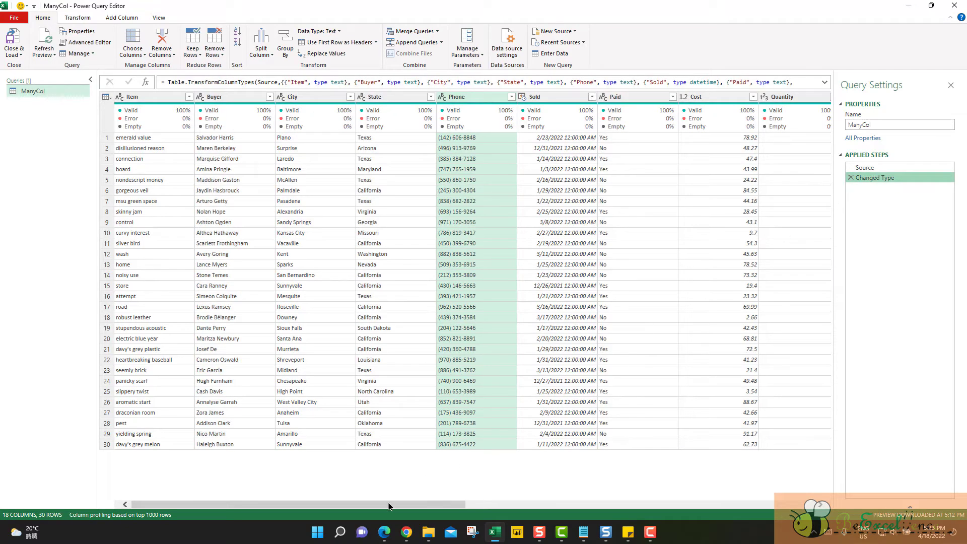
# Step: With Choose Columns, clear the full selection and mark only Item, Cost, Quantity, Total and Address to keep
pyautogui.moveTo(391, 504); pyautogui.dragTo(803, 503)
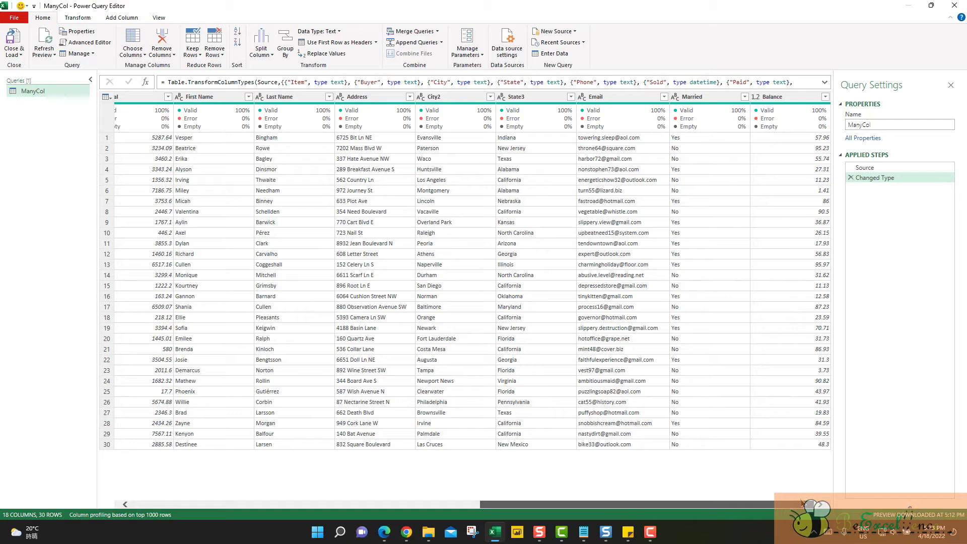
pyautogui.moveTo(803, 503); pyautogui.dragTo(391, 509)
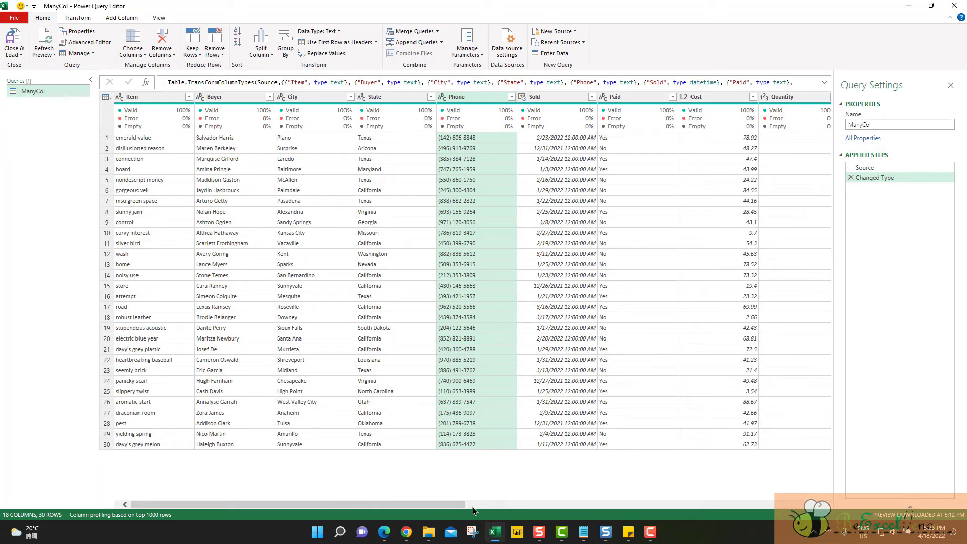
pyautogui.moveTo(450, 509); pyautogui.dragTo(779, 499)
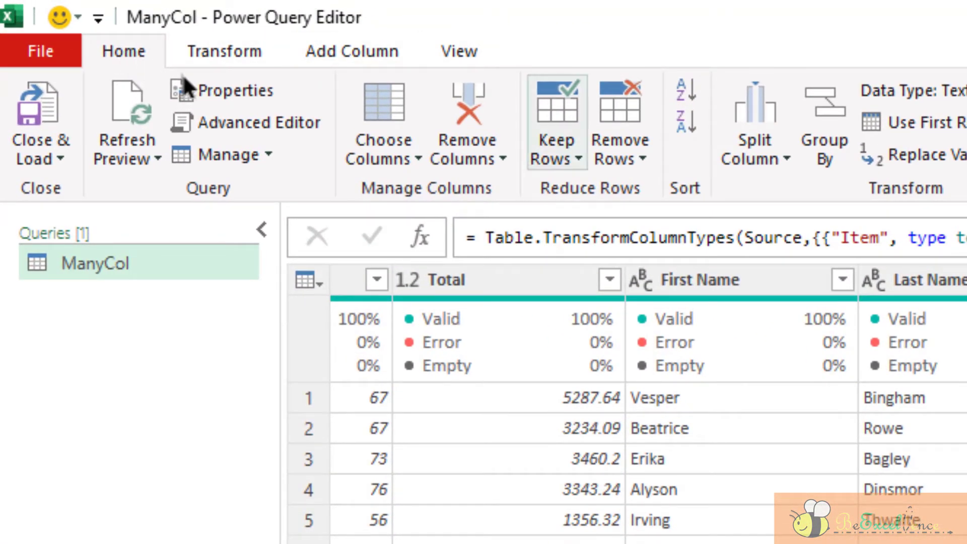
pyautogui.click(404, 167)
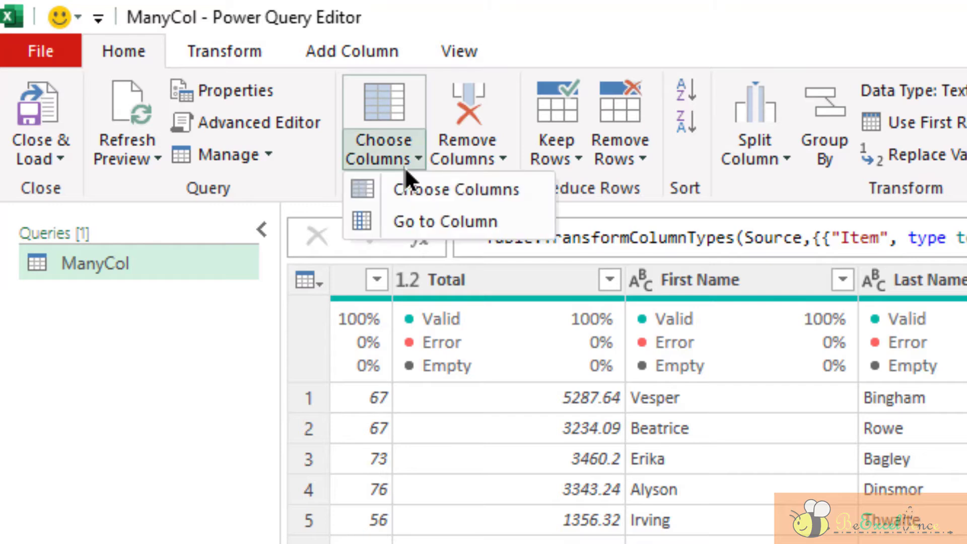
pyautogui.click(480, 195)
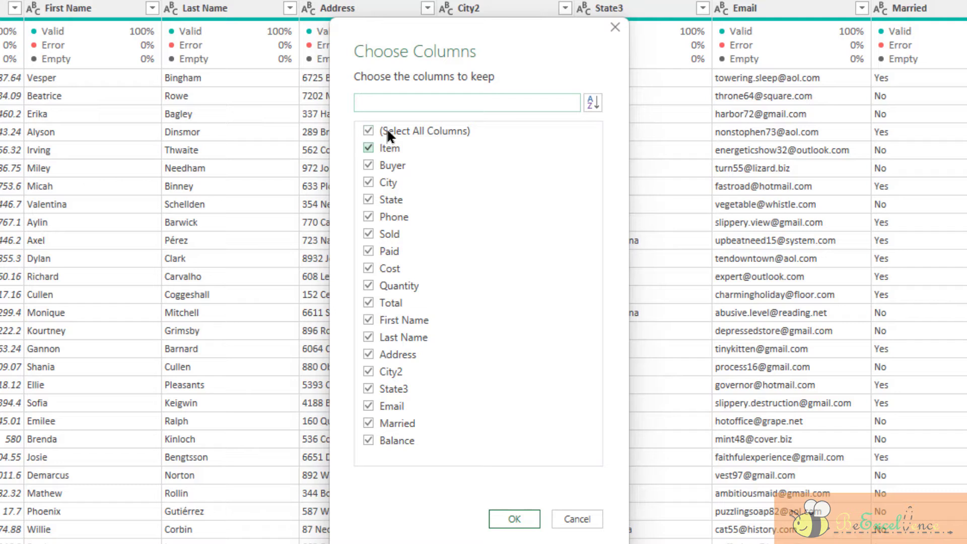
pyautogui.click(373, 130)
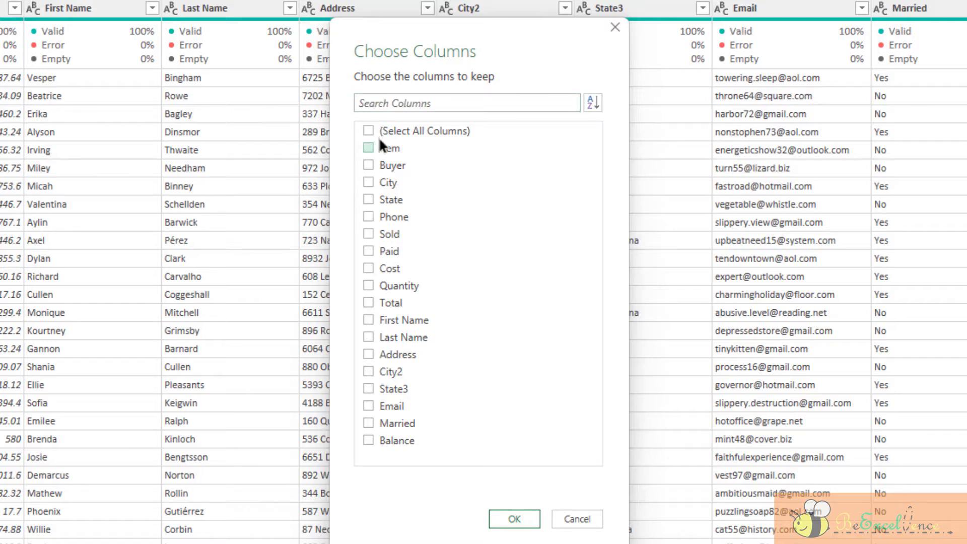
pyautogui.click(382, 147)
pyautogui.click(368, 356)
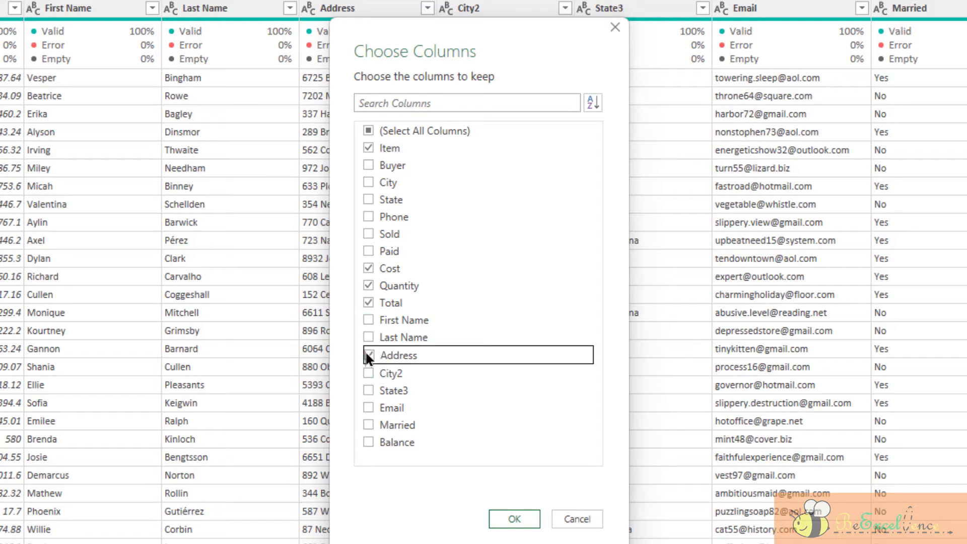
# Step: Sort the list of columns to keep by Name, restore it to Natural Order and apply the column selection
pyautogui.click(595, 102)
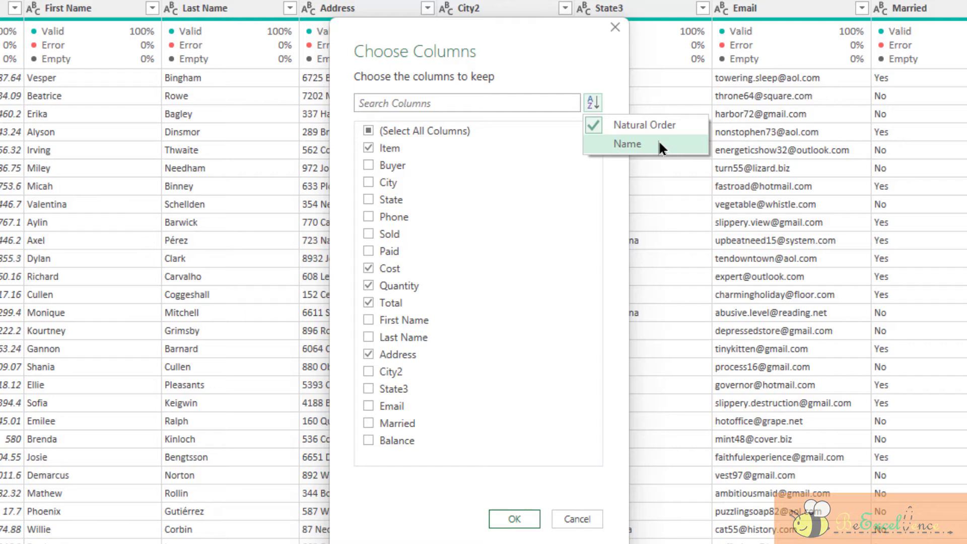
pyautogui.click(659, 146)
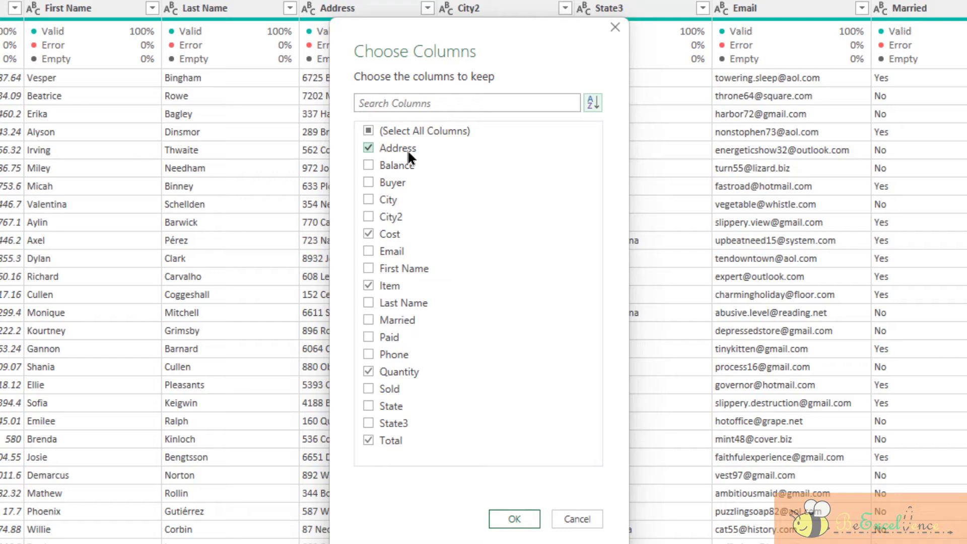
pyautogui.click(593, 104)
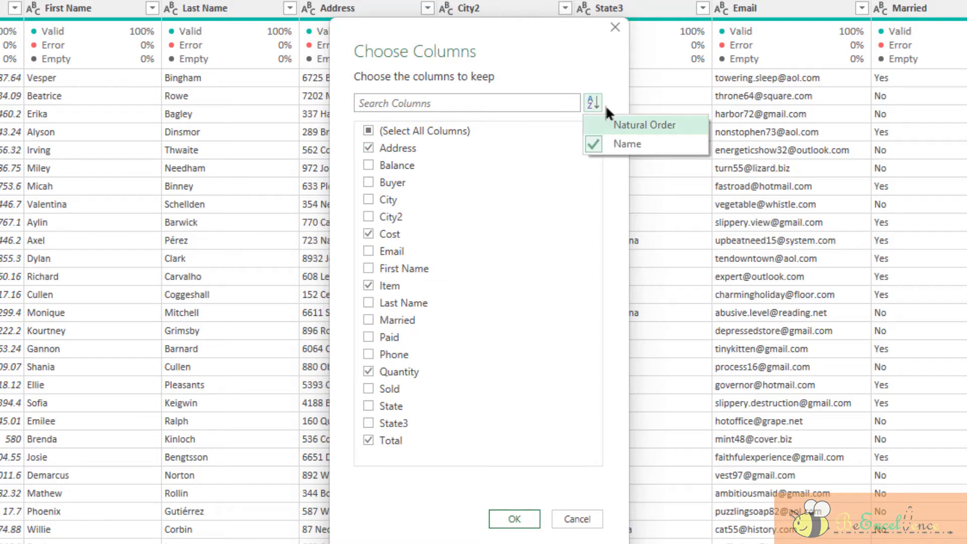
pyautogui.click(643, 126)
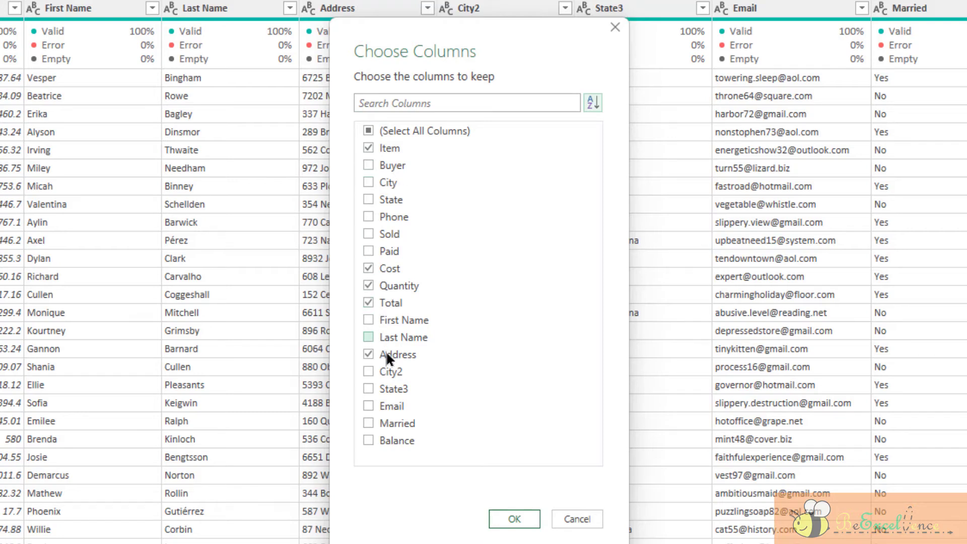
pyautogui.click(522, 521)
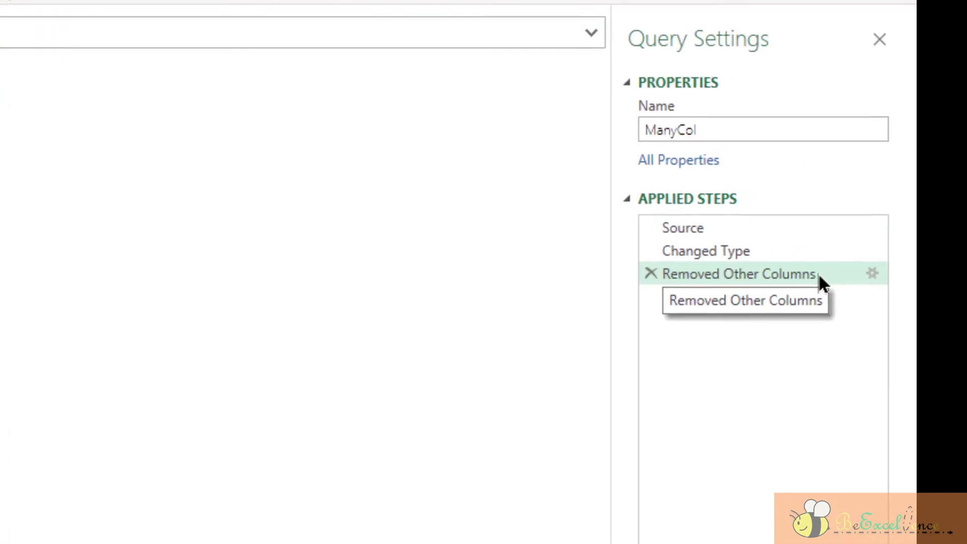
# Step: Edit the Removed Other Columns step to include City and State (found by searching "state") and exclude Item, and delete that applied step
pyautogui.click(866, 274)
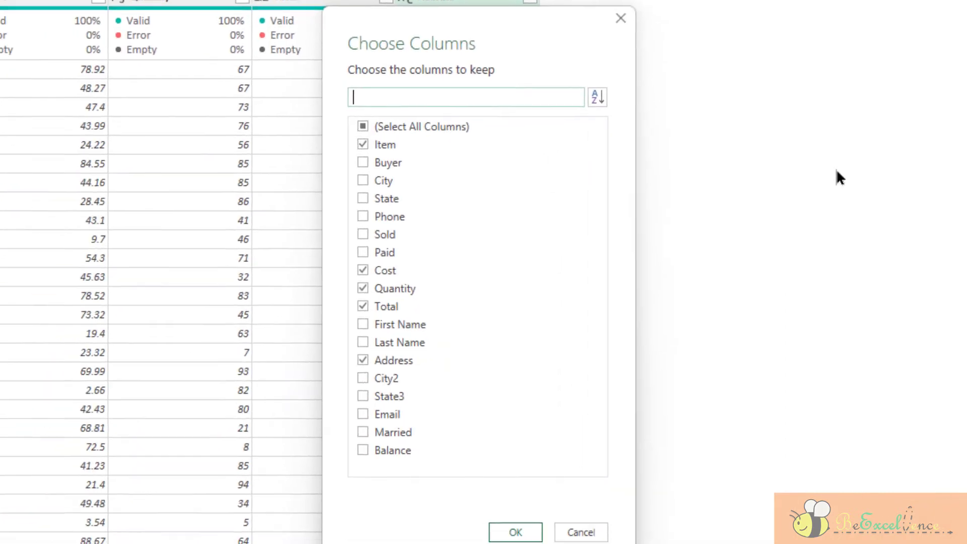
pyautogui.click(378, 178)
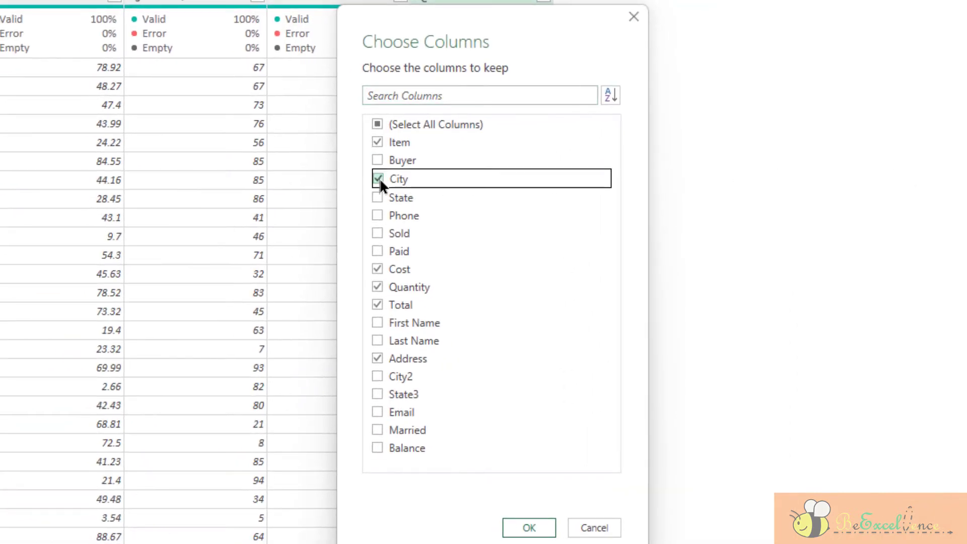
pyautogui.click(378, 143)
pyautogui.click(446, 96)
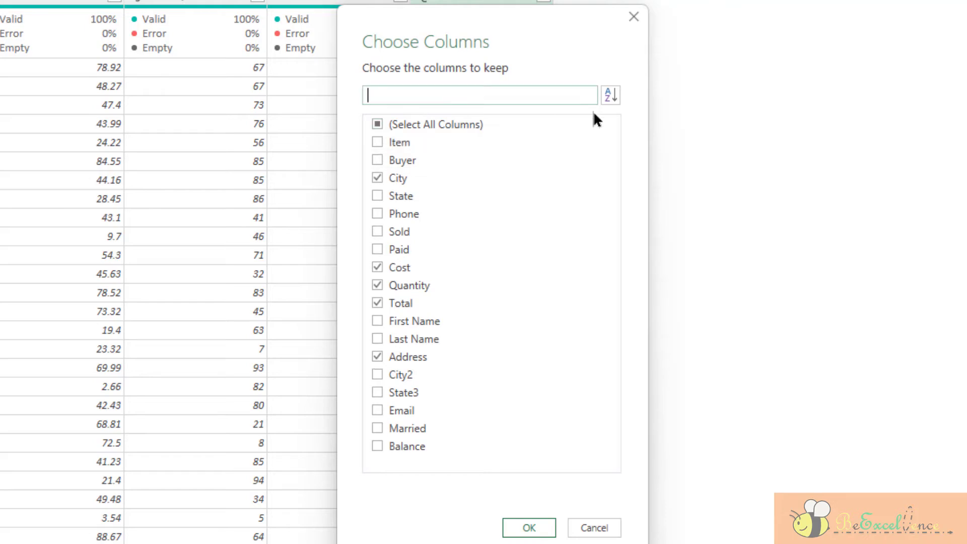
pyautogui.write('state')
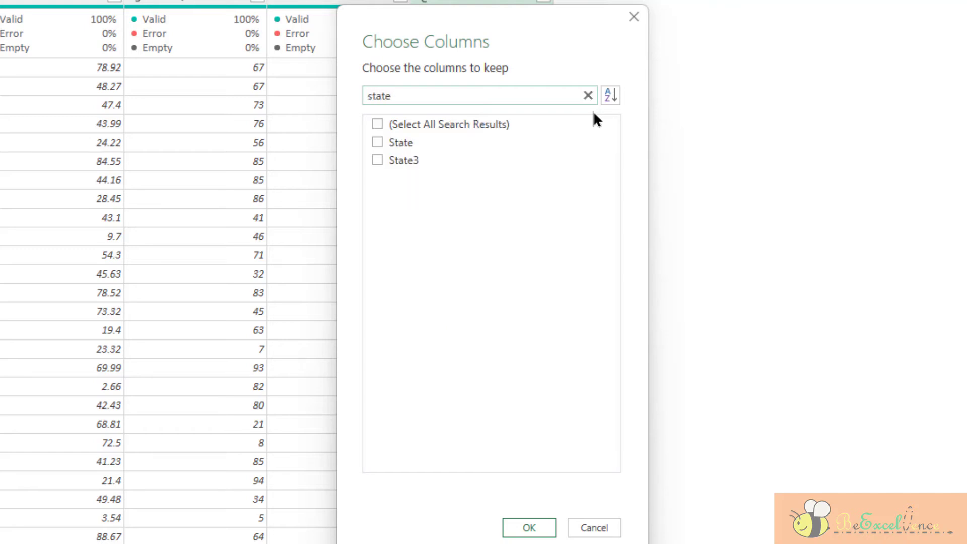
pyautogui.click(377, 142)
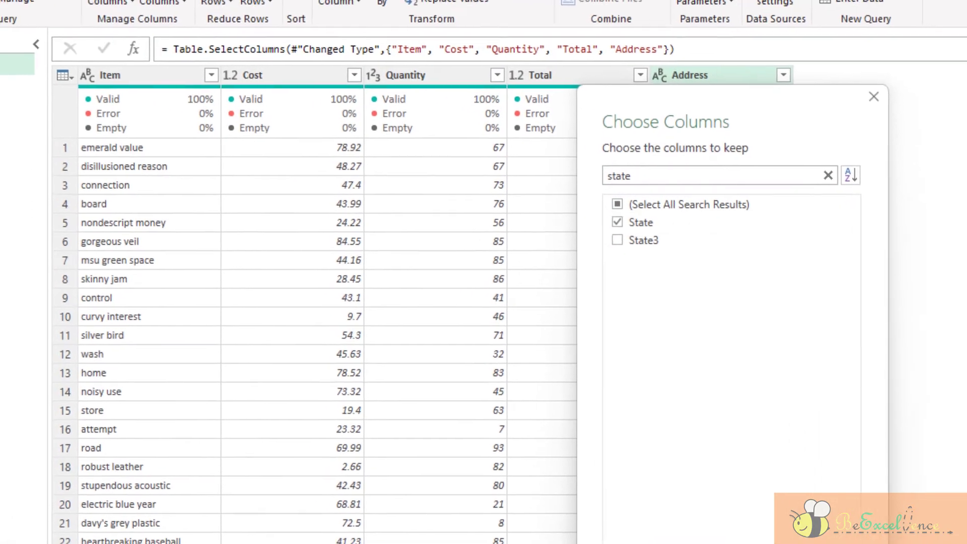
pyautogui.click(529, 527)
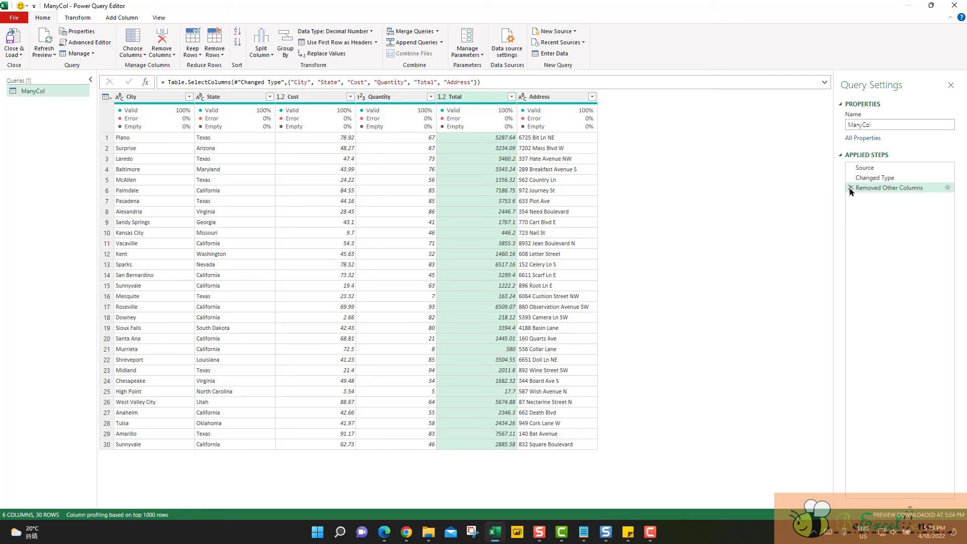
pyautogui.click(851, 188)
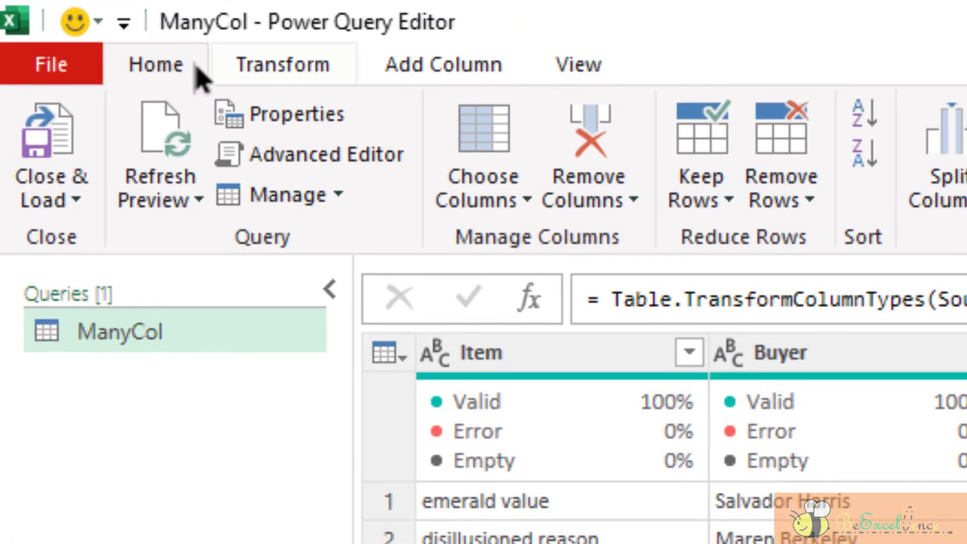
# Step: Use Go to Column to browse the column list, search it for "city" and jump to the City column
pyautogui.click(504, 191)
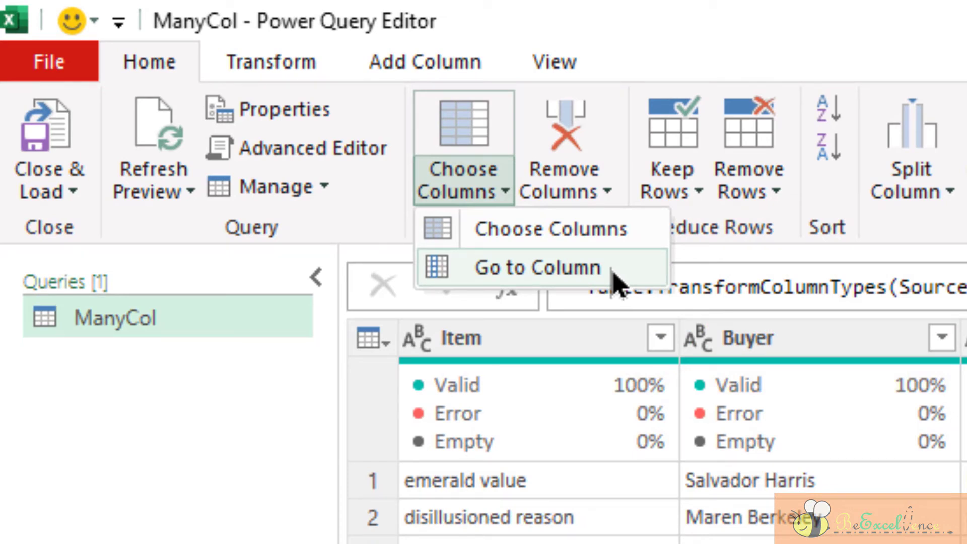
pyautogui.click(612, 271)
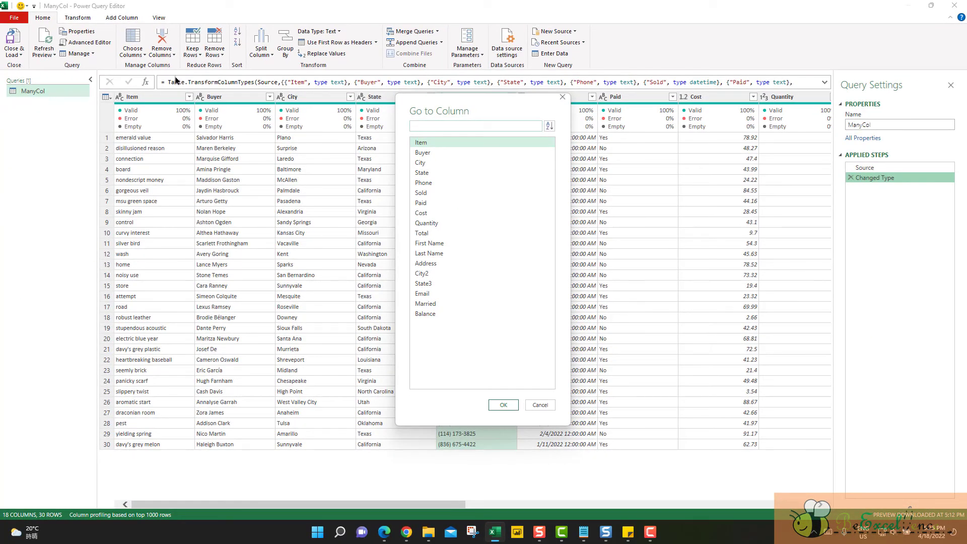
pyautogui.click(451, 284)
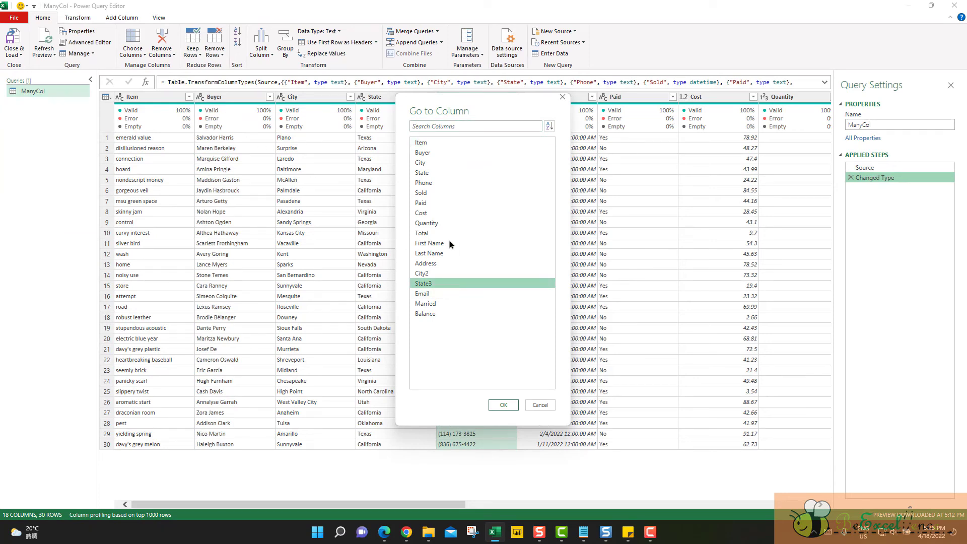
pyautogui.click(449, 213)
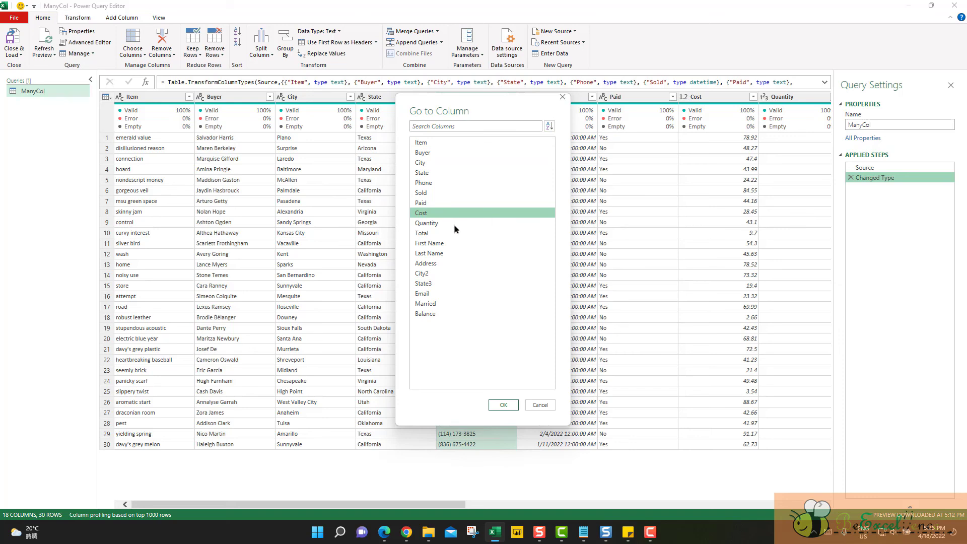
pyautogui.click(474, 265)
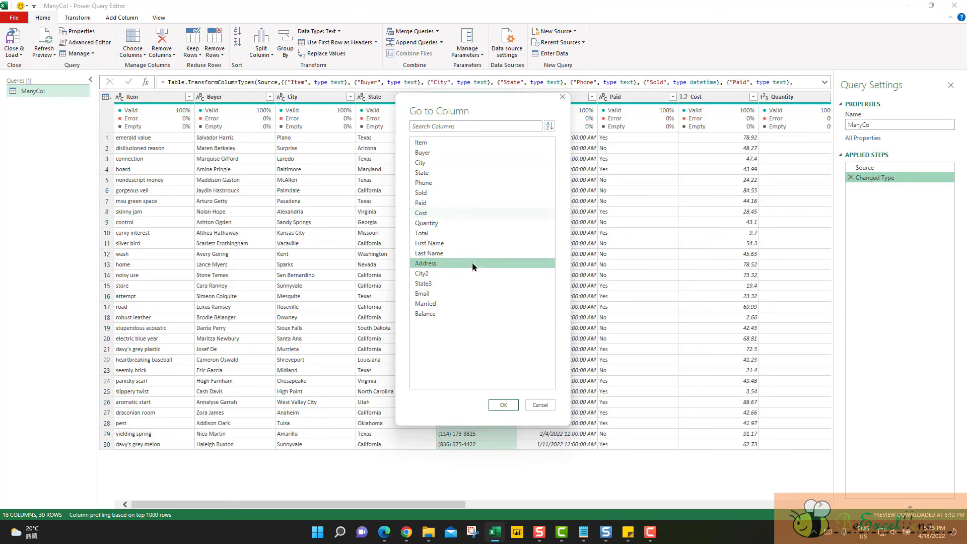
pyautogui.click(476, 313)
pyautogui.click(475, 124)
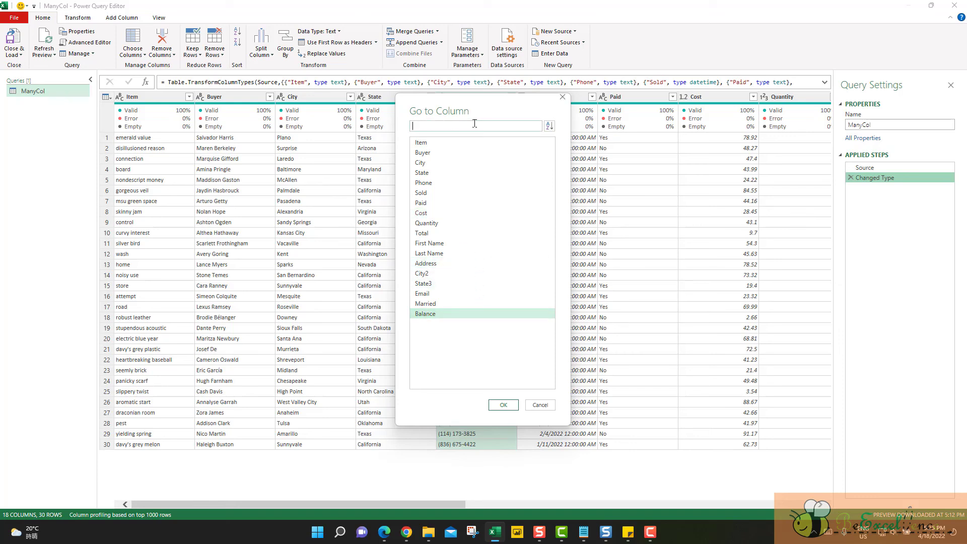
pyautogui.write('city')
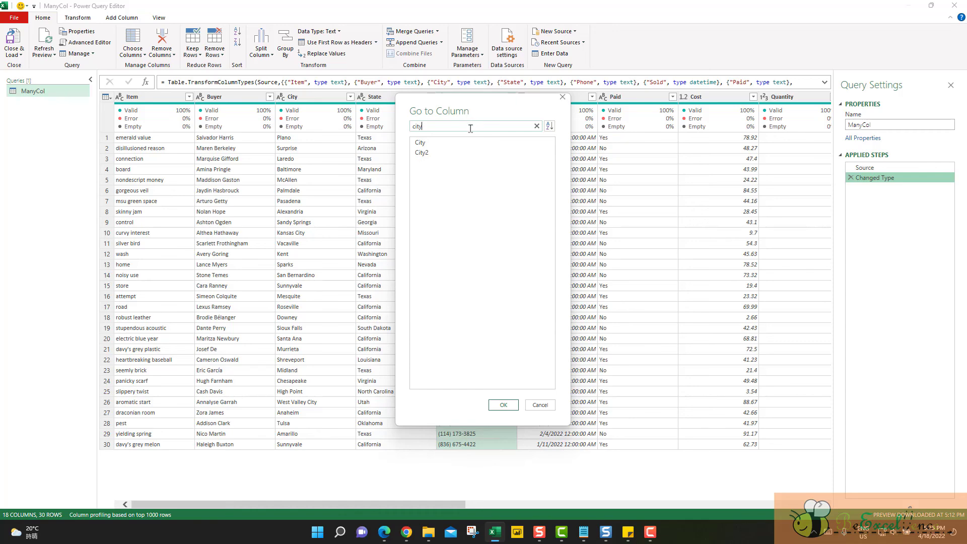
pyautogui.click(464, 139)
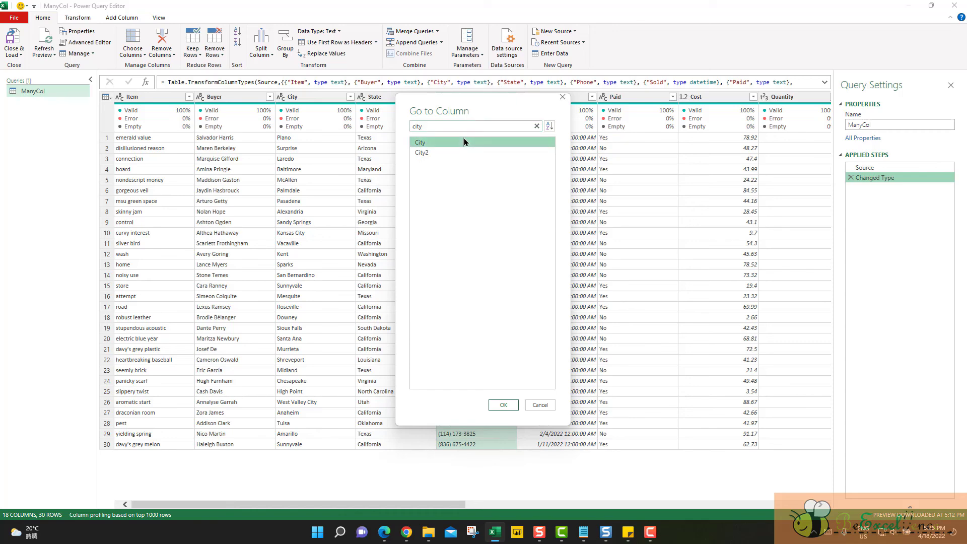
pyautogui.click(507, 407)
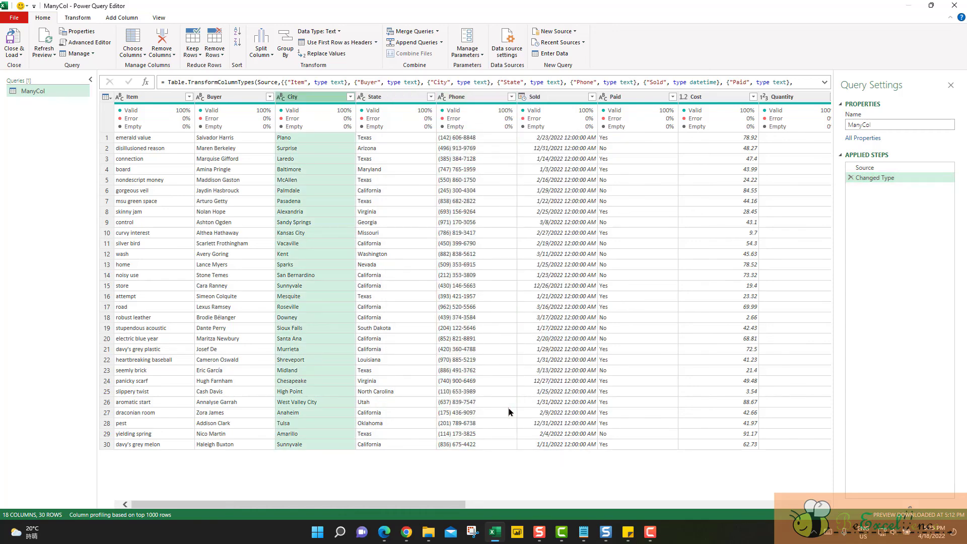